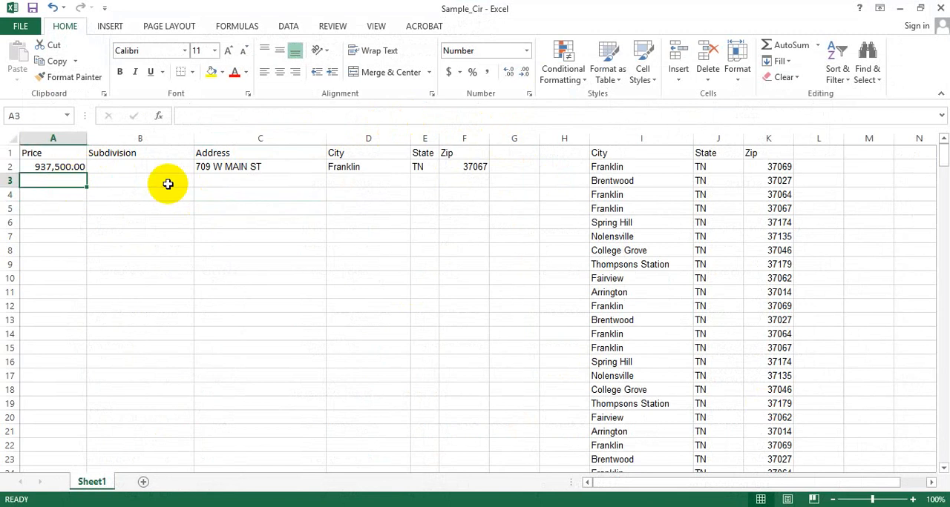
Review the sheet's Price, Subdivision, Address, City, State and Zip column headers
left_click(245, 182)
left_click(80, 179)
left_click(297, 196)
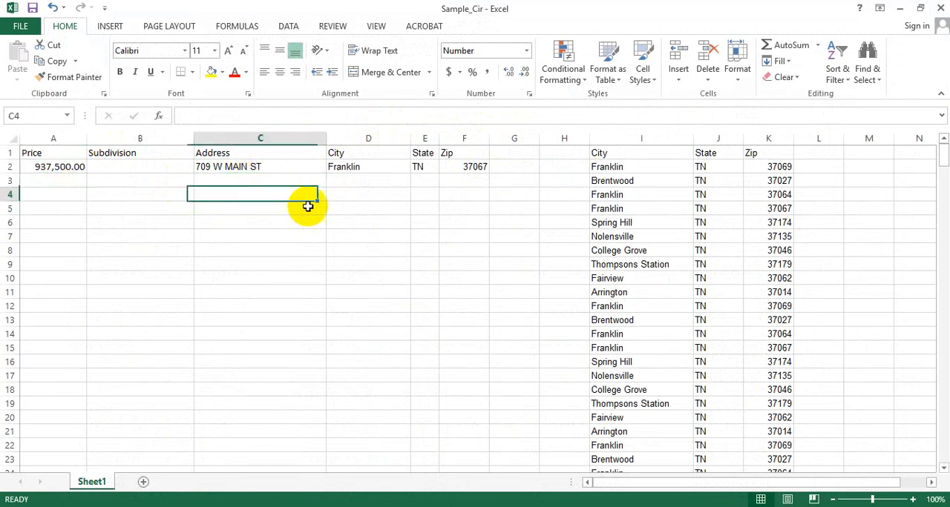
left_click(48, 178)
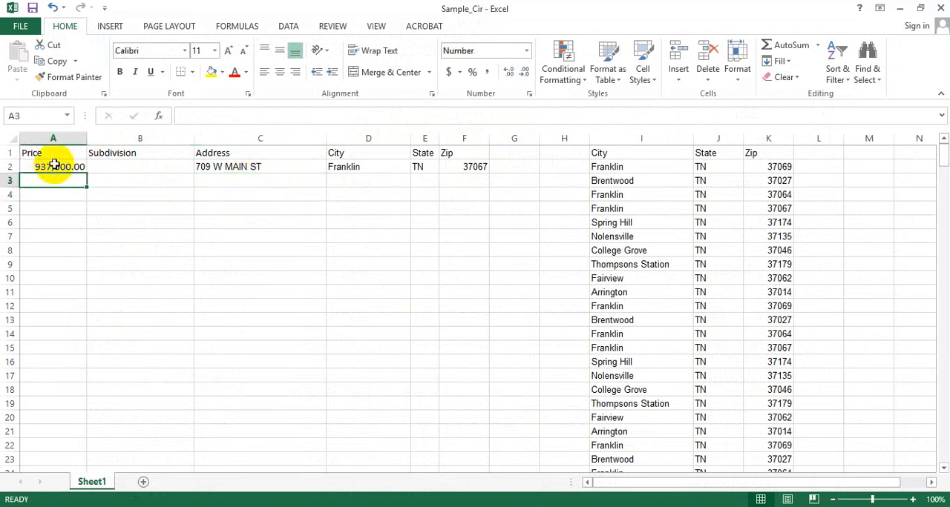
left_click(47, 153)
left_click(142, 153)
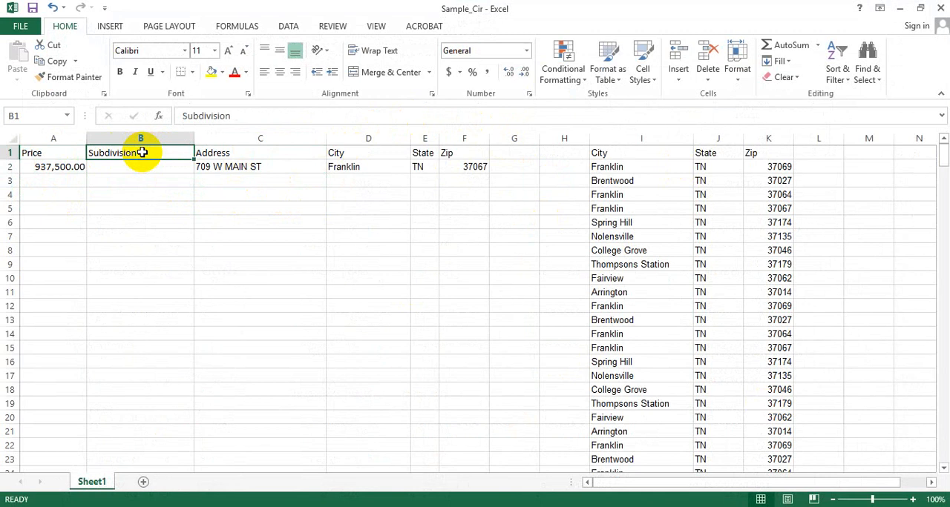
left_click(251, 150)
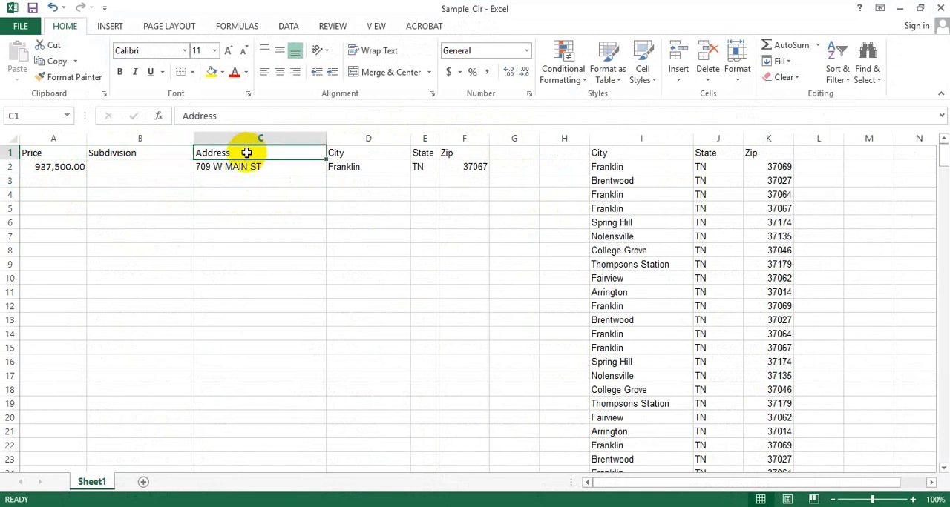
left_click(345, 152)
left_click(426, 152)
left_click(493, 152)
left_click(475, 152)
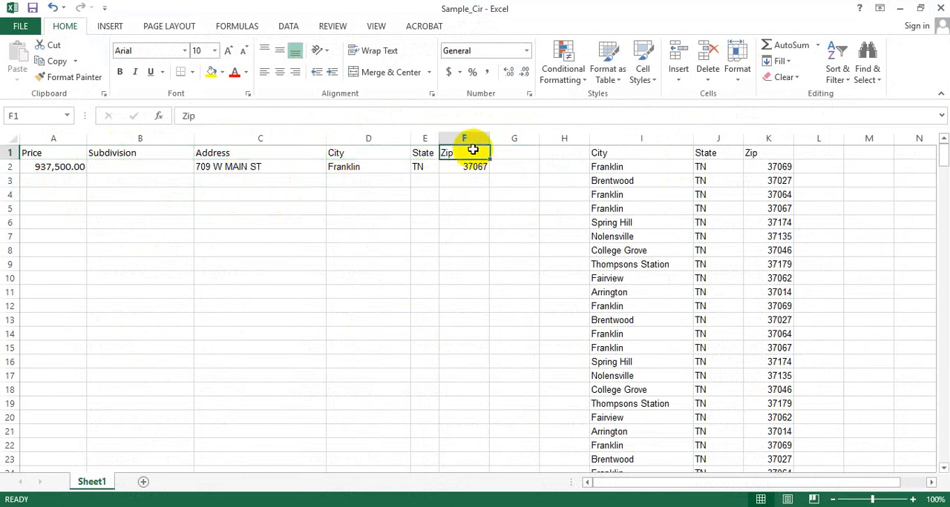
Switch to the Customer_Weekly_Report PDF in Opera and examine the Sale Price, Book Page and Subdivision columns
left_click(632, 504)
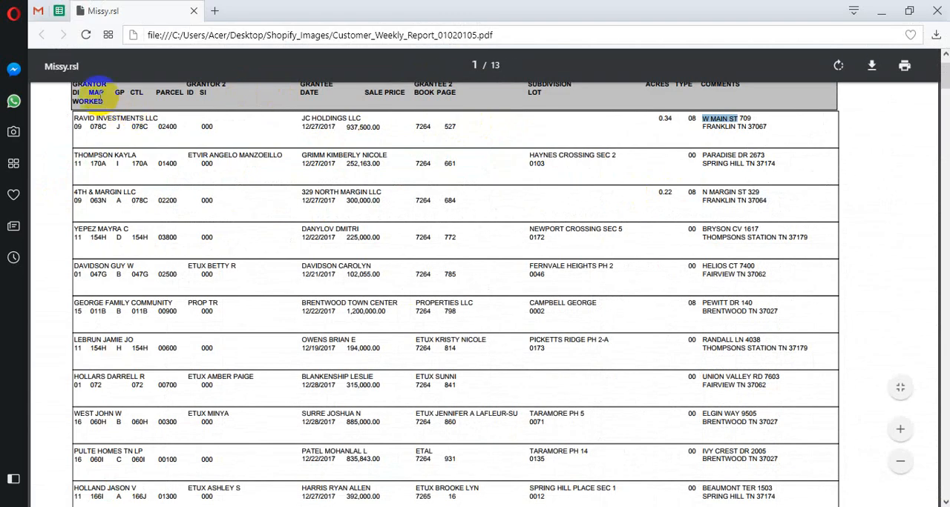
scroll(333, 163, "up", 2)
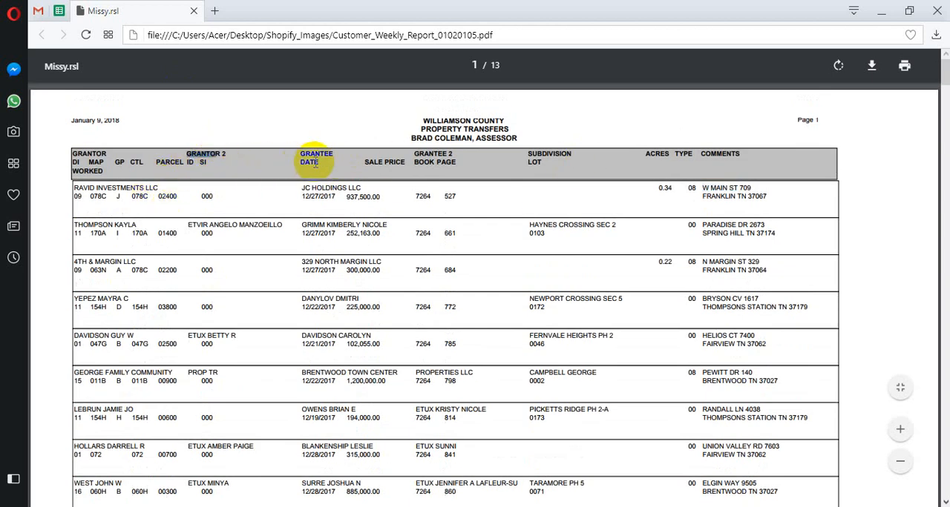
left_click(345, 155)
left_click_drag(345, 156, 404, 161)
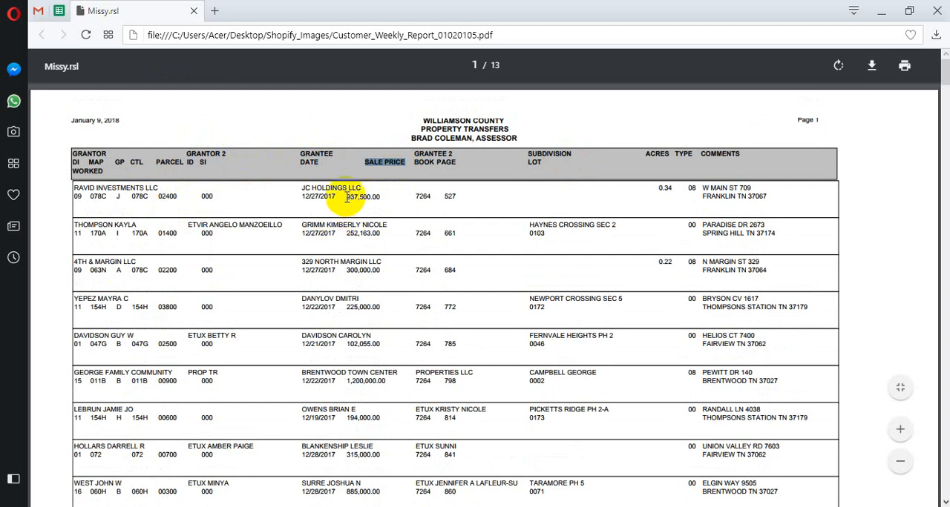
left_click_drag(347, 197, 381, 196)
left_click_drag(346, 234, 381, 234)
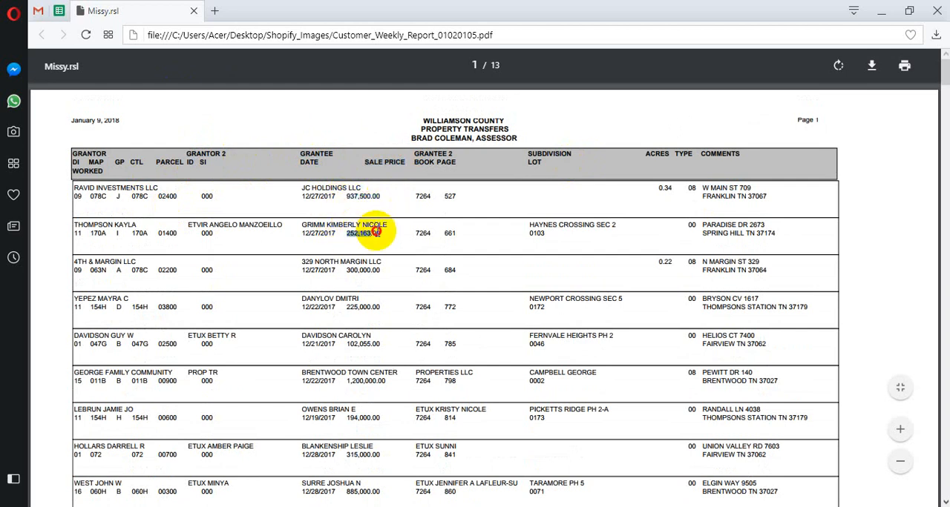
left_click_drag(346, 197, 382, 197)
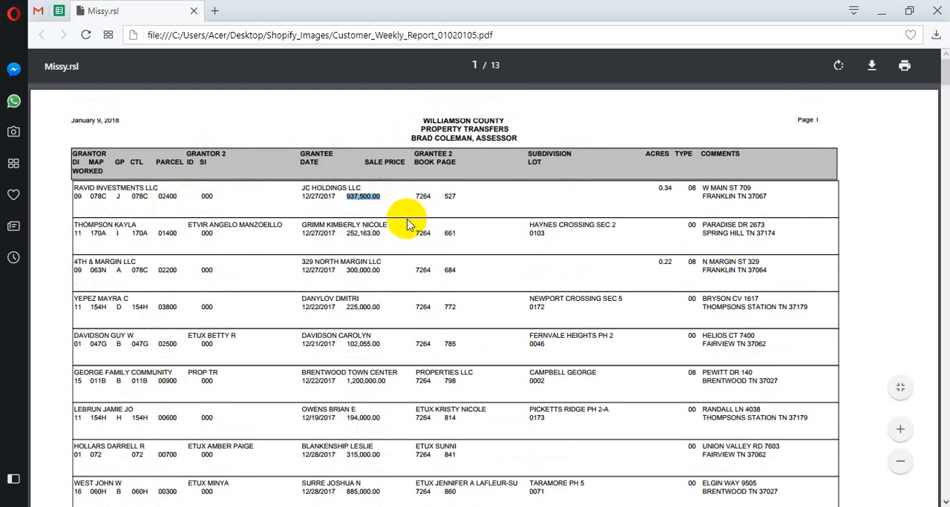
left_click(434, 217)
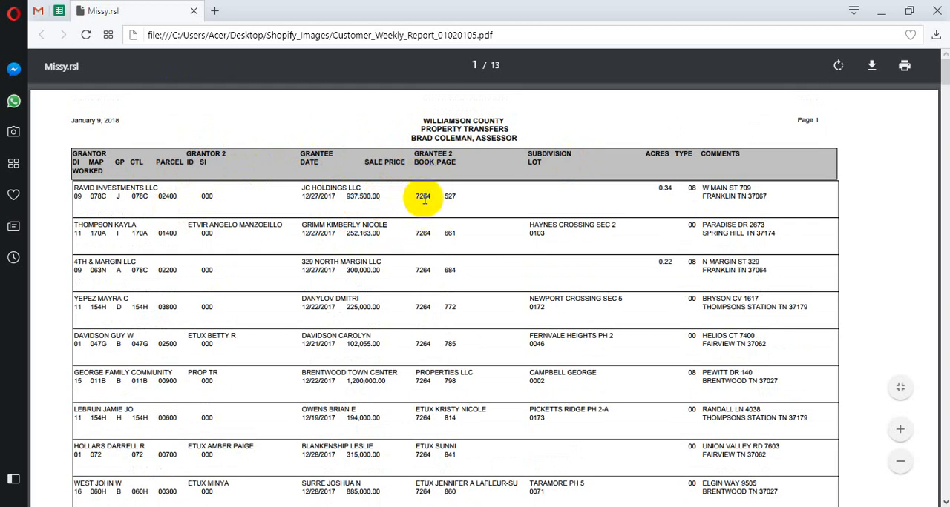
left_click_drag(417, 196, 464, 197)
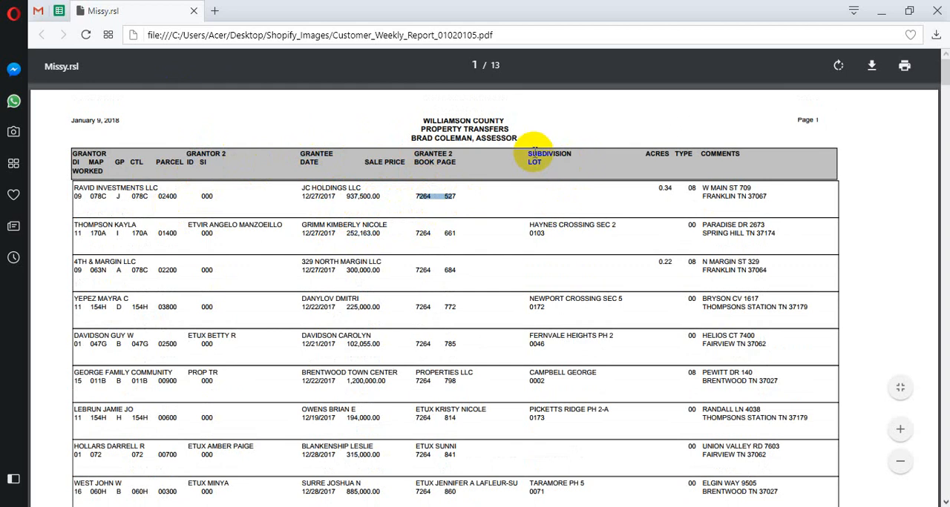
left_click_drag(528, 154, 571, 155)
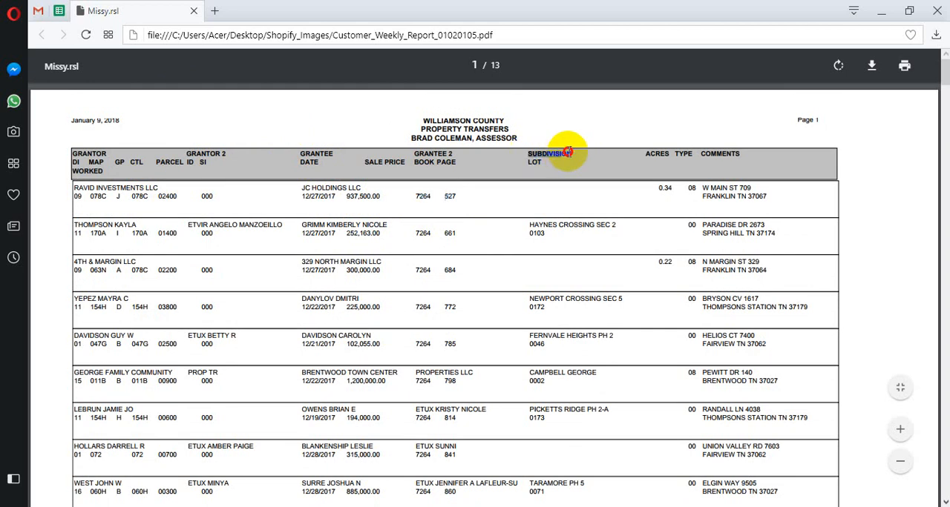
left_click(566, 192)
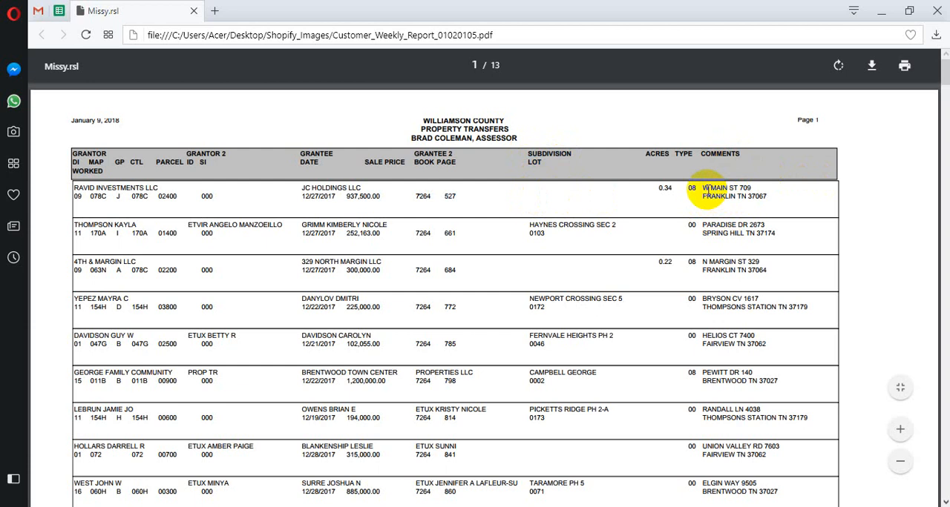
Examine how the report's Comments column gives the street name, house number, city, state and zip of each property
left_click_drag(701, 188, 721, 187)
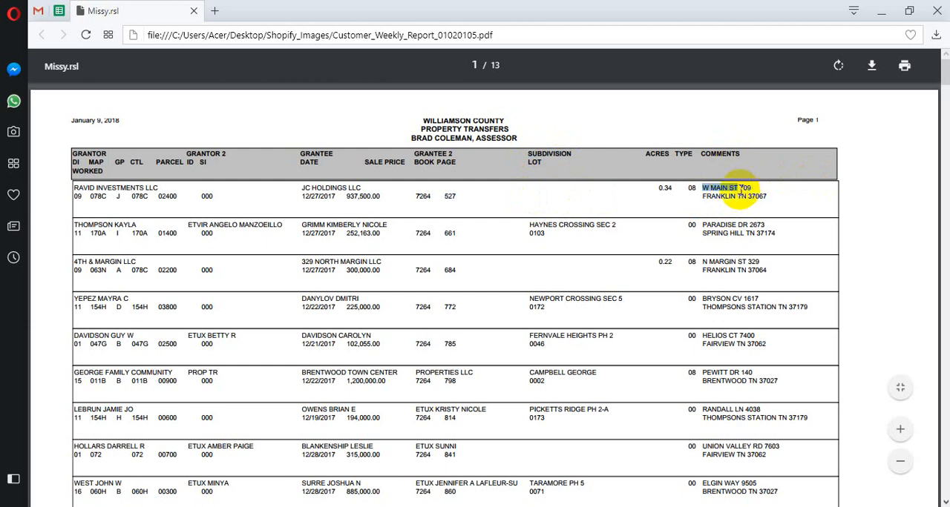
left_click_drag(739, 189, 759, 186)
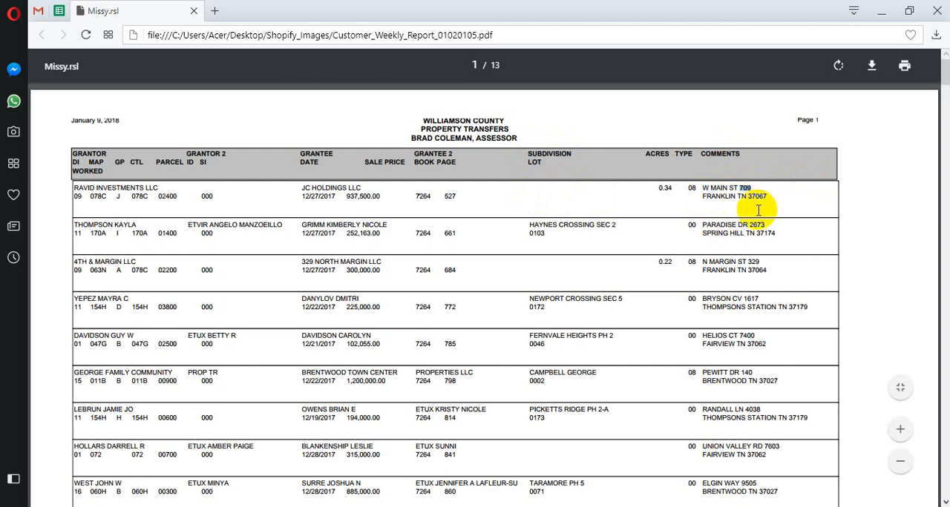
left_click_drag(749, 223, 772, 219)
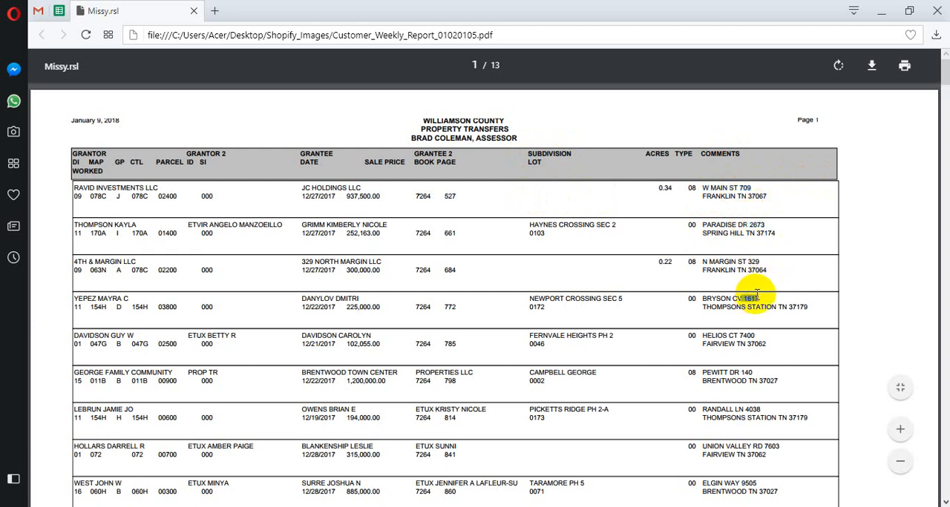
left_click_drag(749, 262, 763, 262)
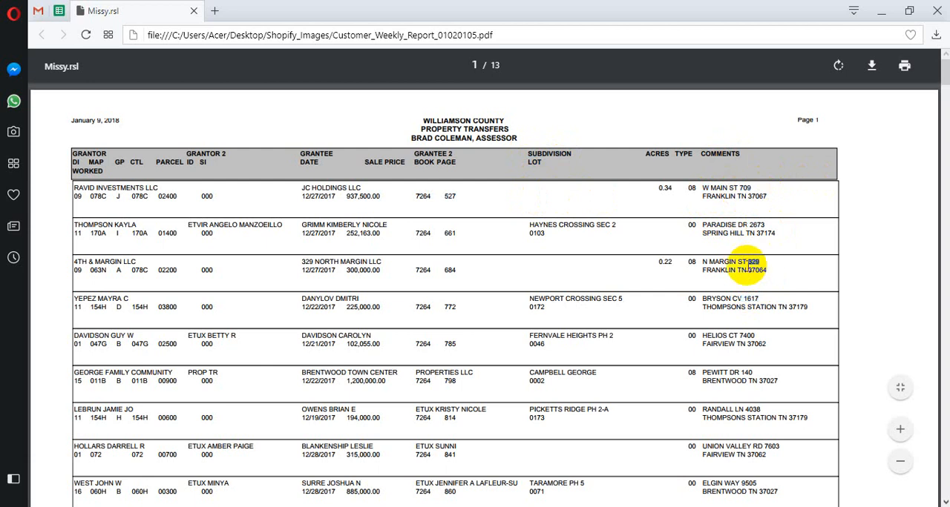
left_click_drag(702, 262, 740, 261)
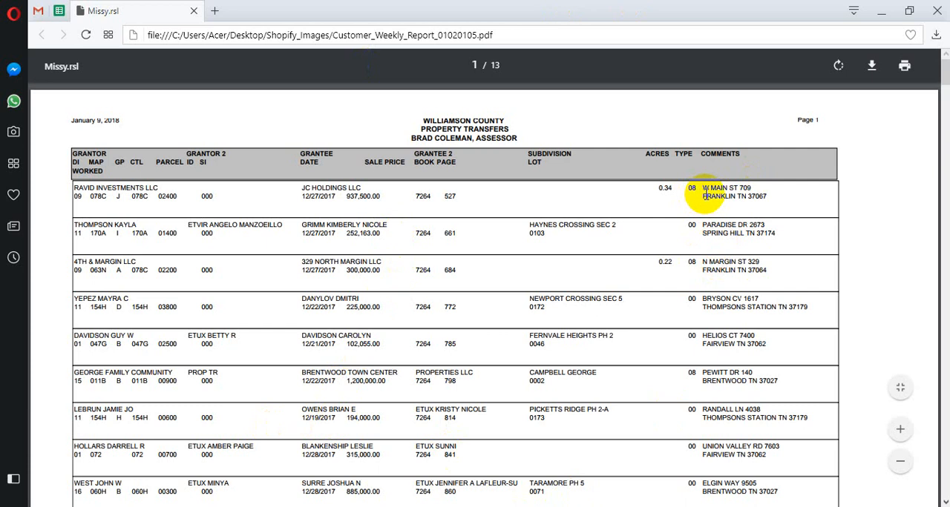
left_click_drag(703, 196, 730, 197)
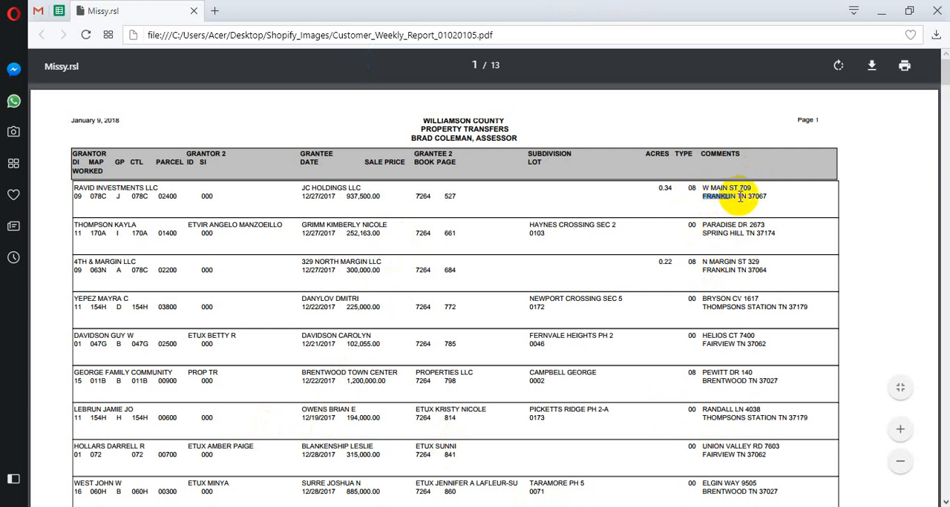
double_click(741, 196)
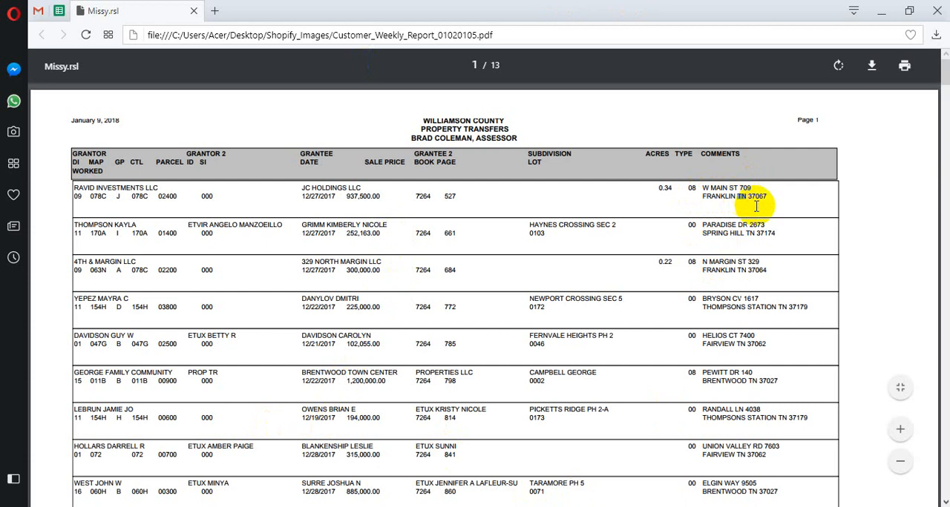
double_click(760, 197)
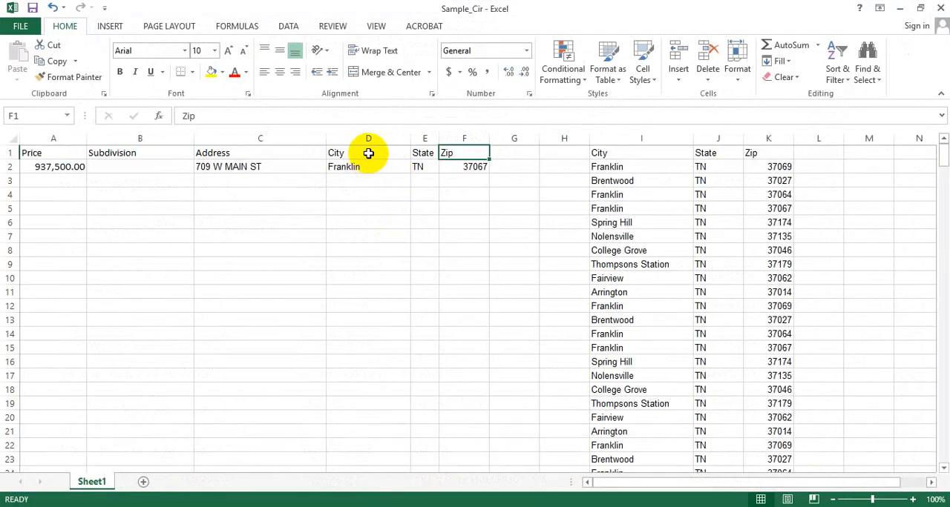
Compare the State, Zip and Address cells in the Excel sheet with the address order in the PDF report's Comments column
left_click(425, 153)
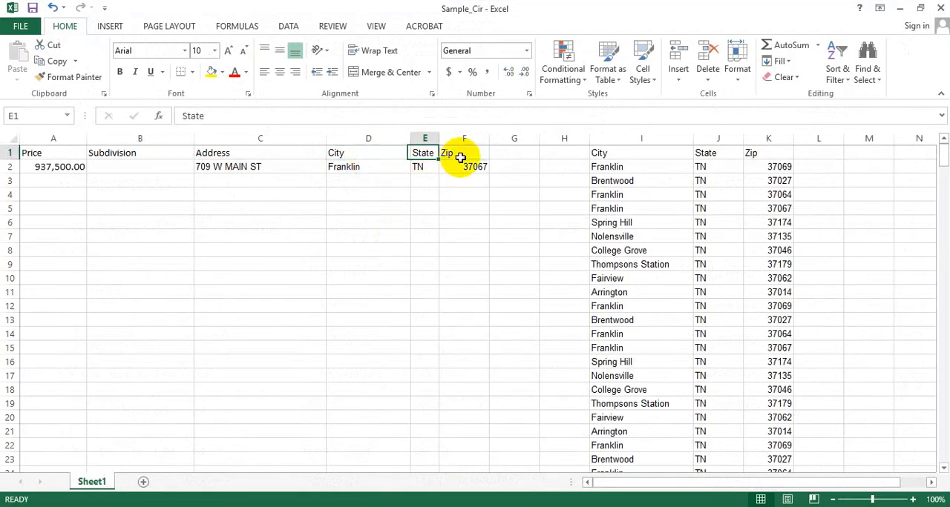
left_click(460, 157)
left_click(250, 165)
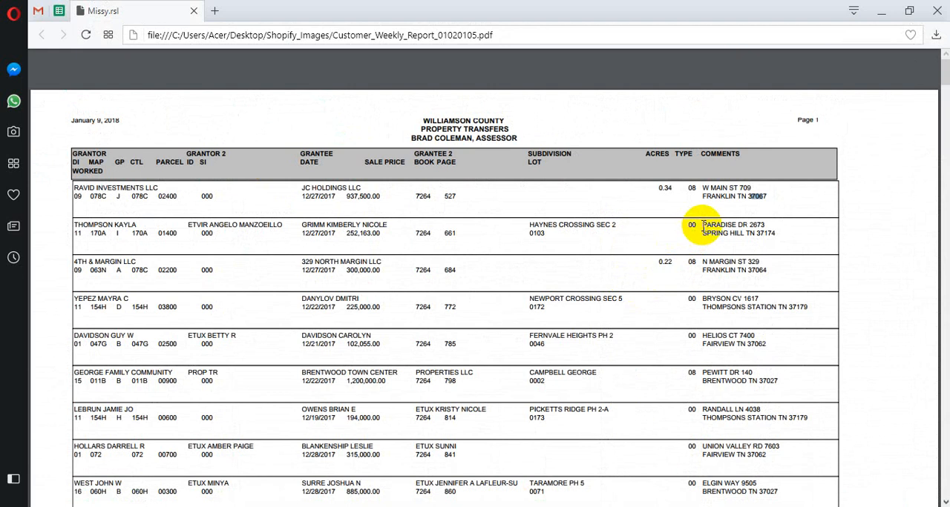
left_click_drag(703, 226, 764, 224)
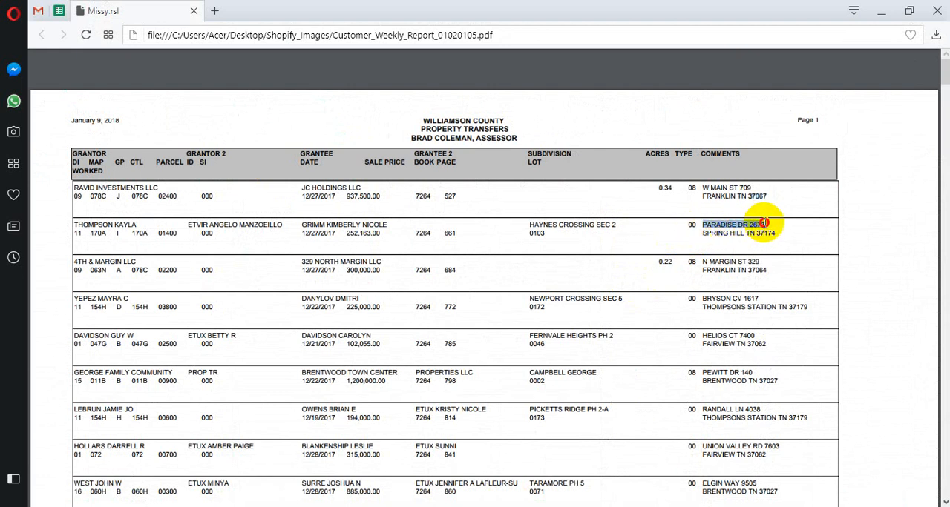
left_click_drag(703, 261, 747, 261)
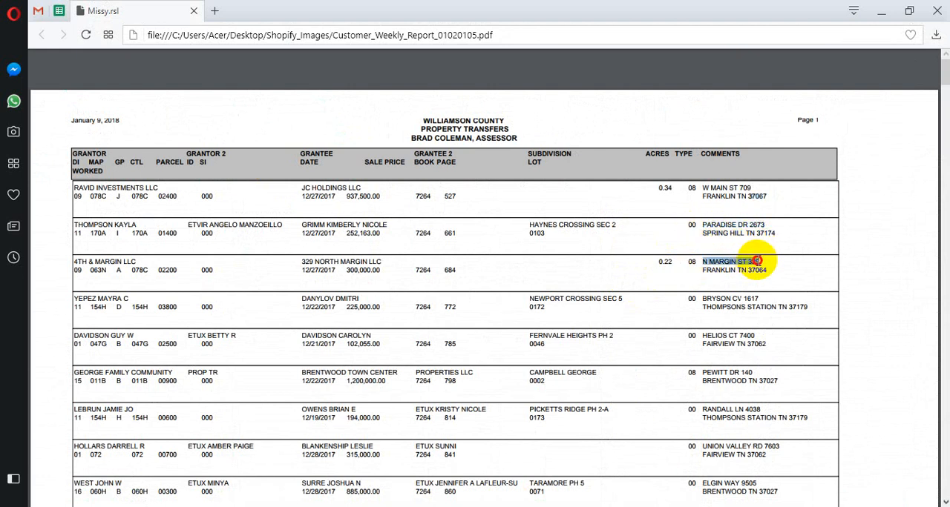
left_click(751, 260)
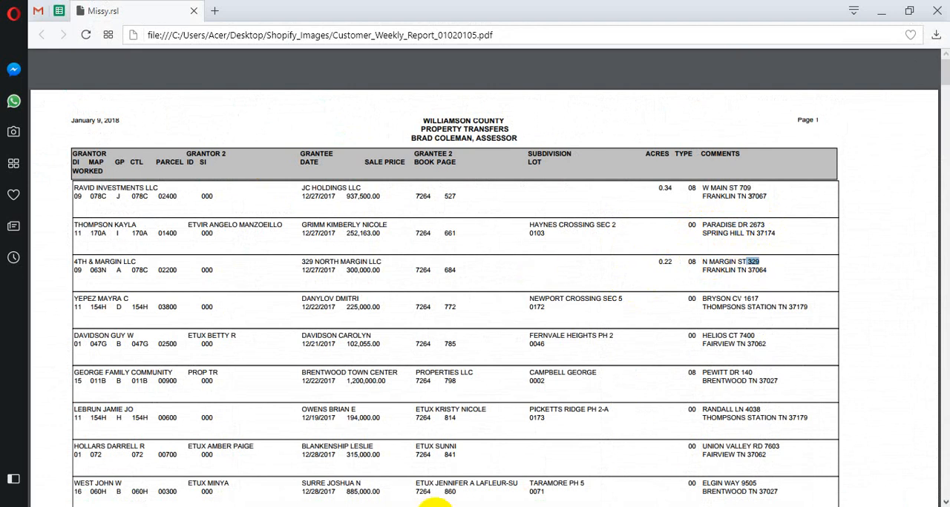
Switch to the Sample_Cir workbook in Excel and resize its window to span the screen width below the report's first entries
left_click(498, 506)
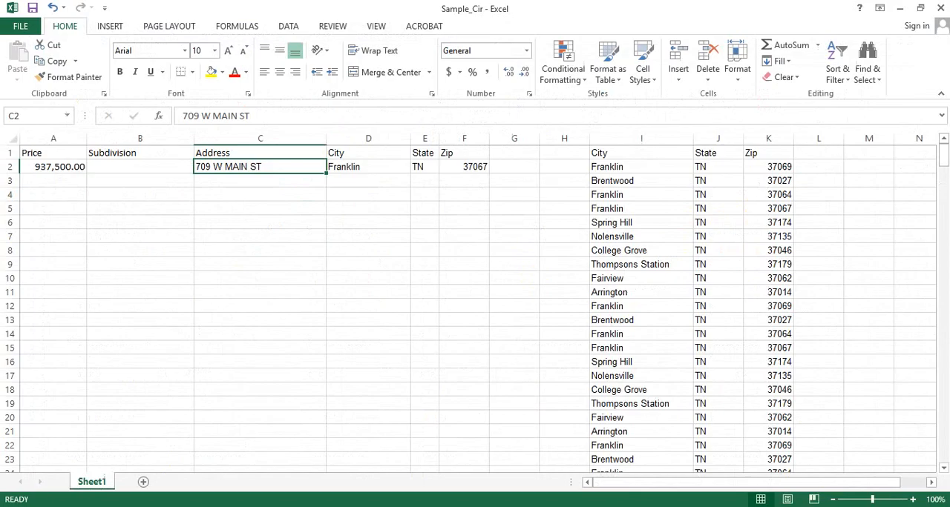
left_click(52, 165)
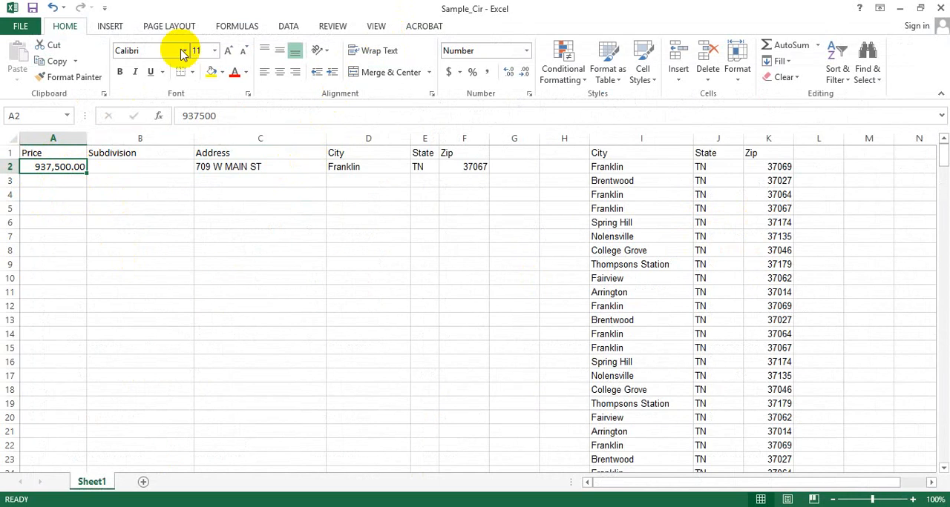
left_click(920, 10)
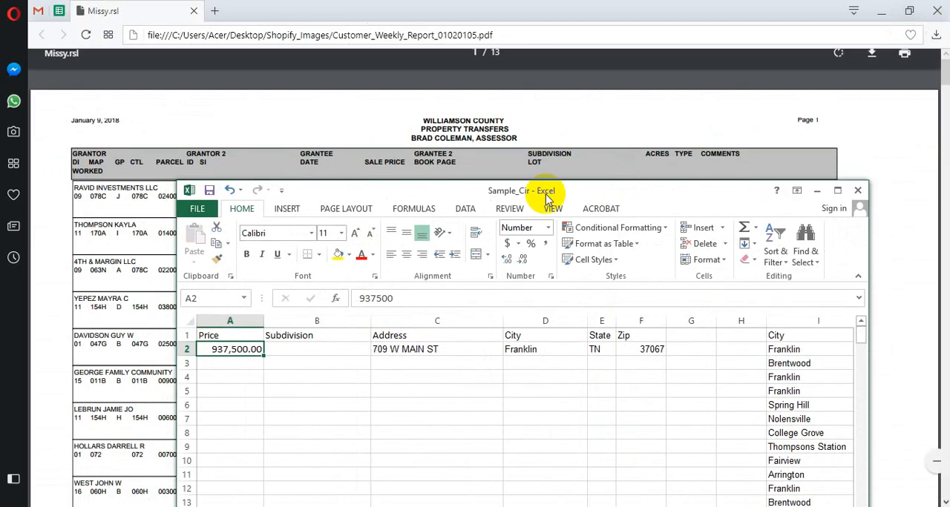
left_click_drag(589, 195, 519, 277)
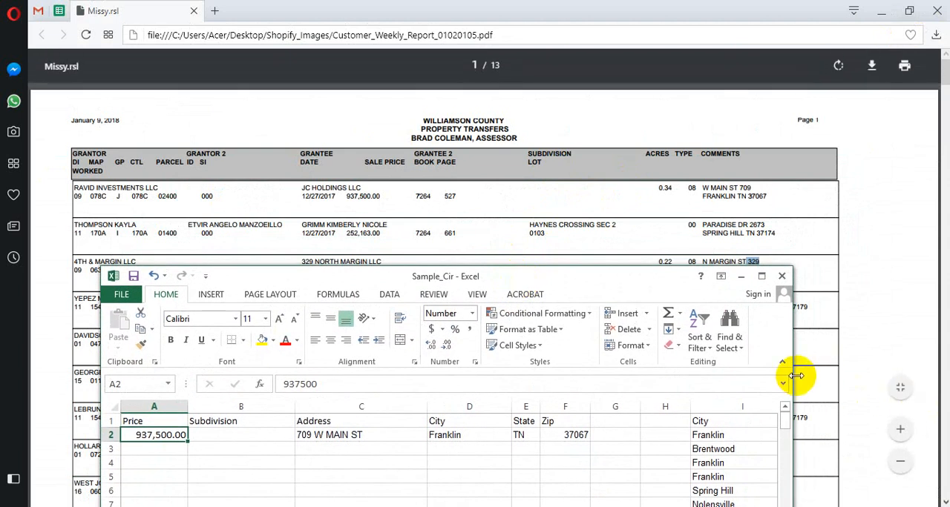
left_click_drag(795, 376, 929, 375)
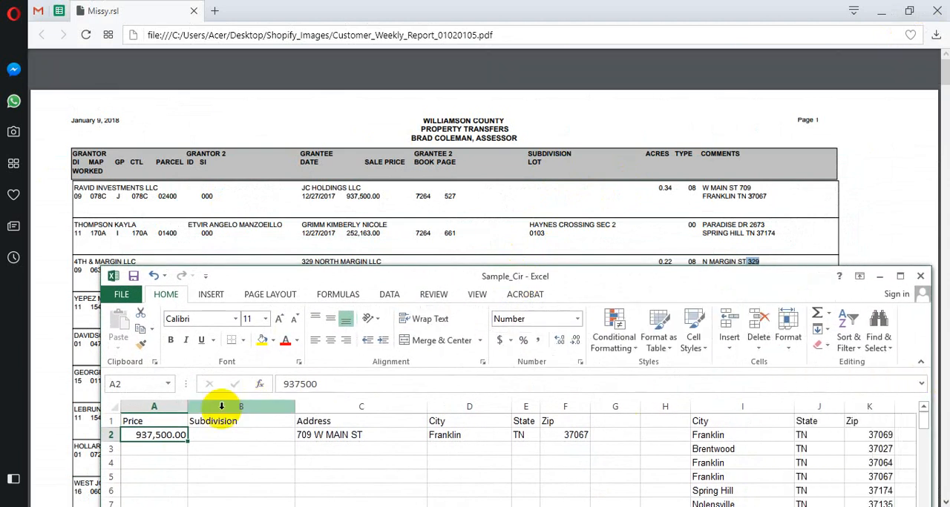
left_click_drag(100, 402, 11, 383)
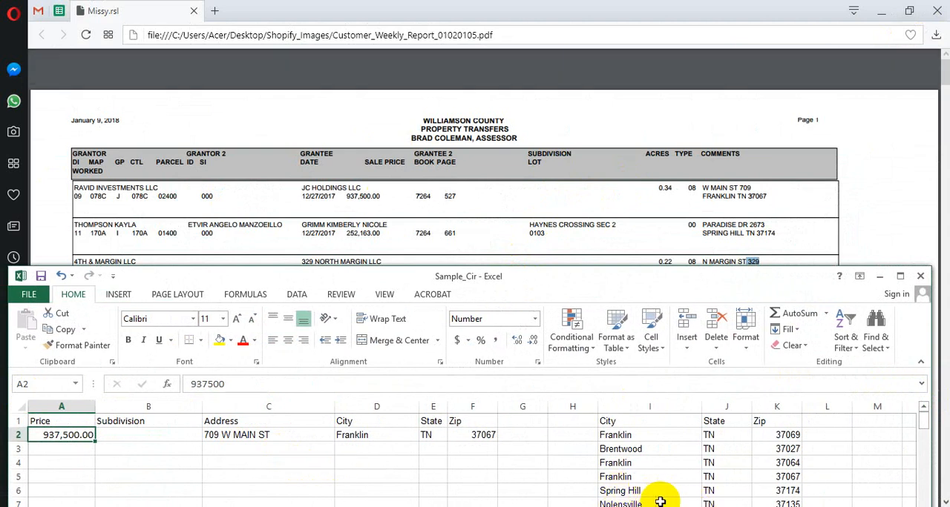
Check the sheet's first record in the Price, Subdivision and Address columns against the report's first entry
left_click(70, 450)
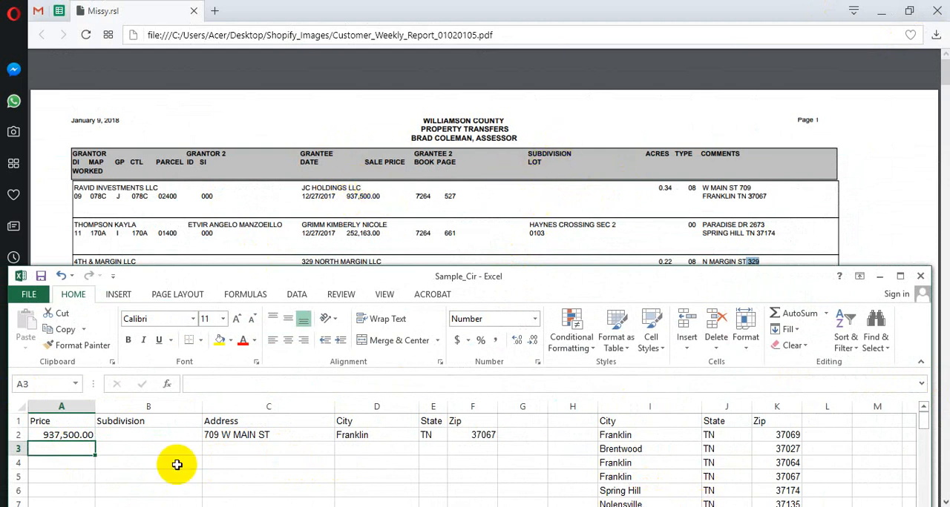
left_click(141, 434)
left_click(248, 434)
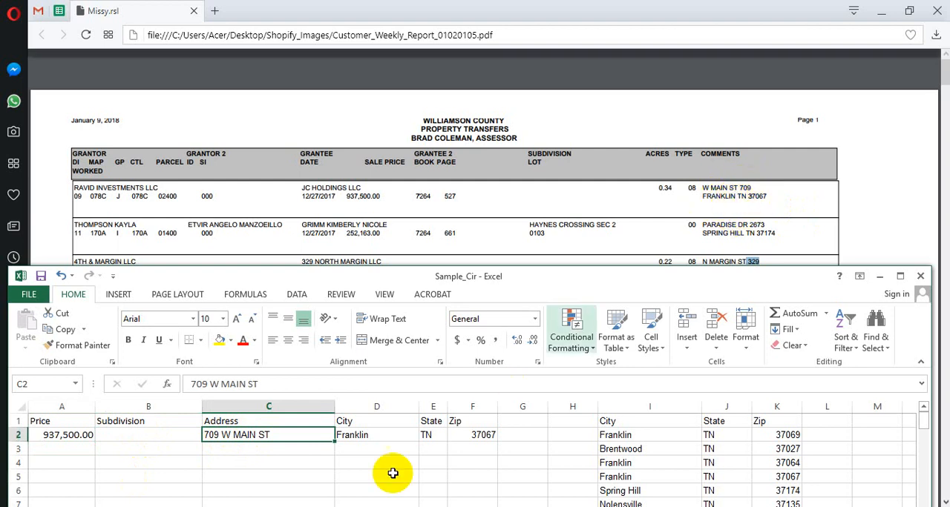
Check the first record's City, State and Zip against the report and the city, state and zip reference list in columns I to K
left_click(371, 435)
left_click(432, 435)
left_click(495, 435)
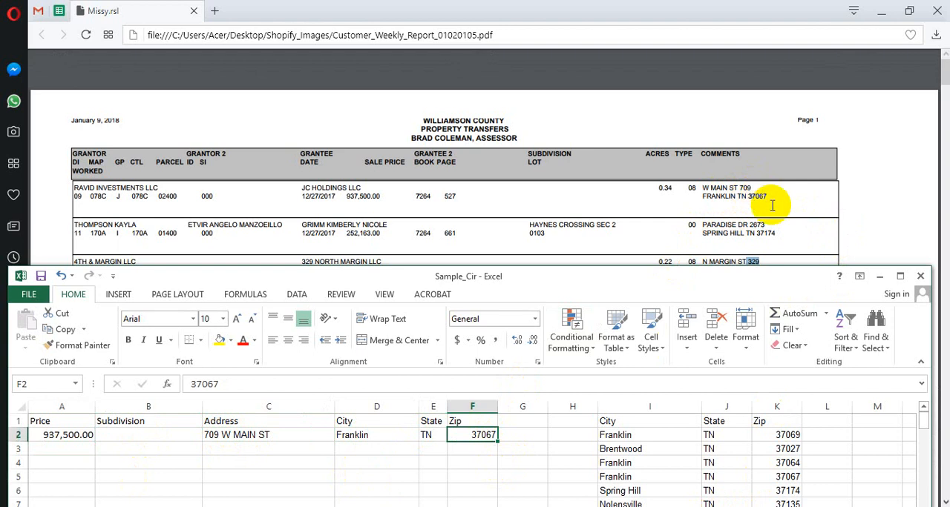
left_click(900, 277)
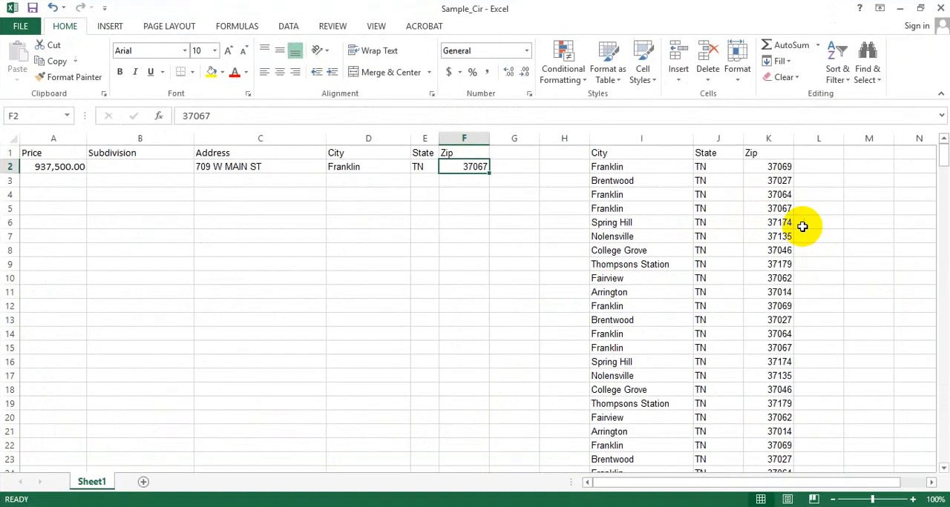
left_click_drag(785, 211, 628, 206)
left_click(392, 180)
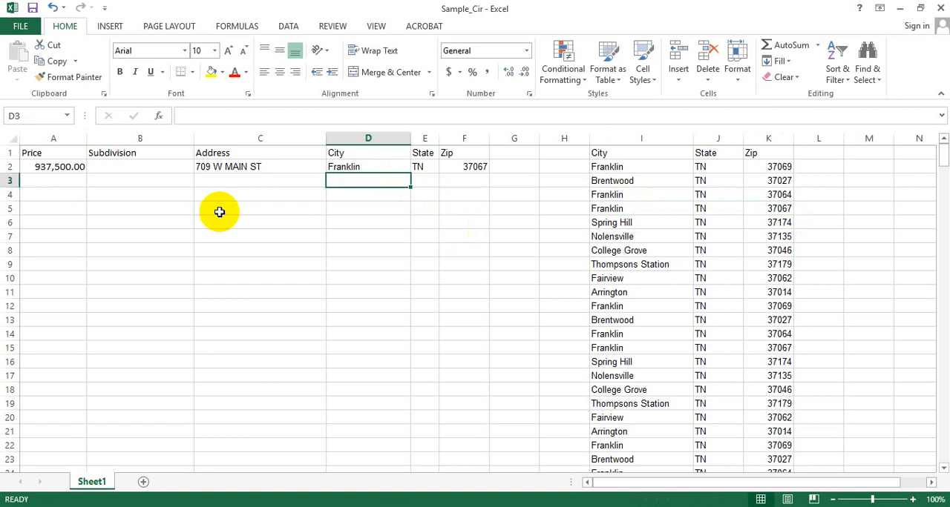
Copy the report's second sale price, 252,163.00, into cell A3 of the Sample_Cir sheet in Excel
left_click(41, 180)
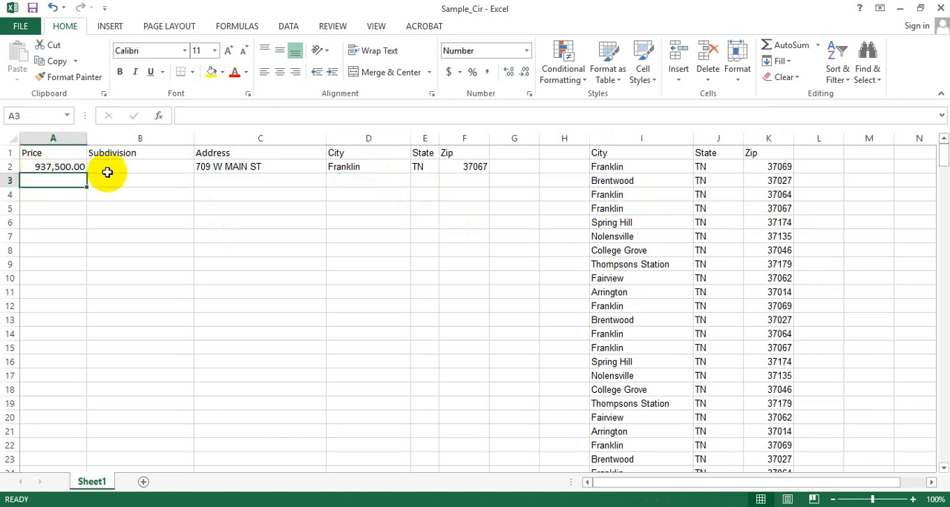
left_click(919, 9)
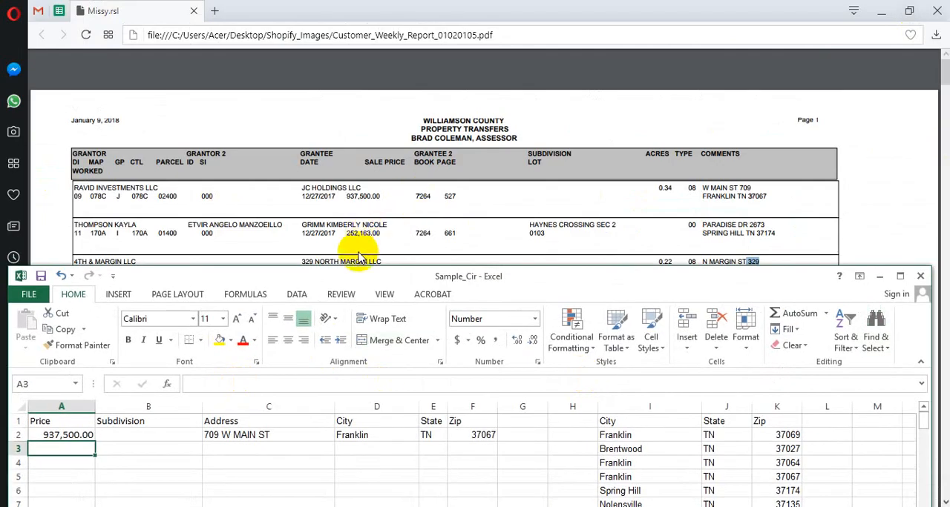
left_click_drag(347, 233, 381, 236)
key("ctrl+c")
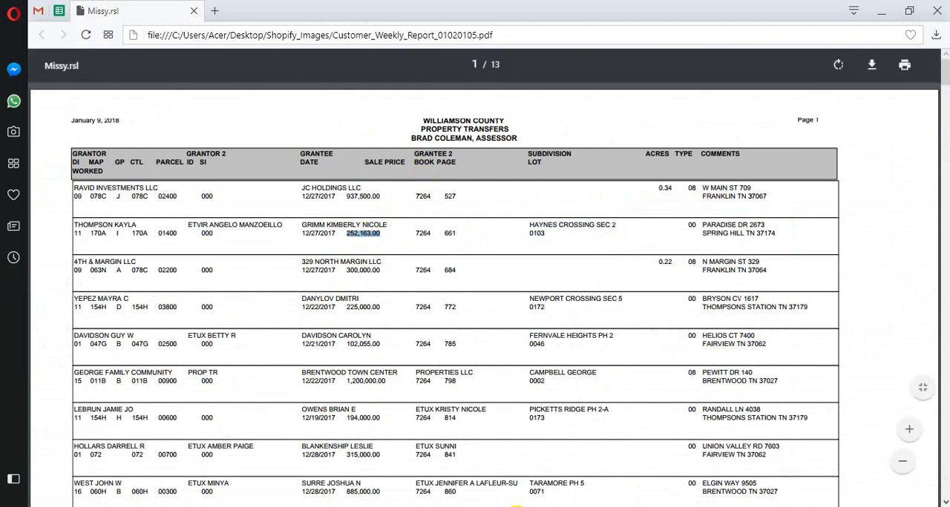
key("alt+Tab")
key("ctrl+v")
Copy the second entry's subdivision name HAYNES CROSSING, without its section suffix, from the report into cell B3
left_click(167, 452)
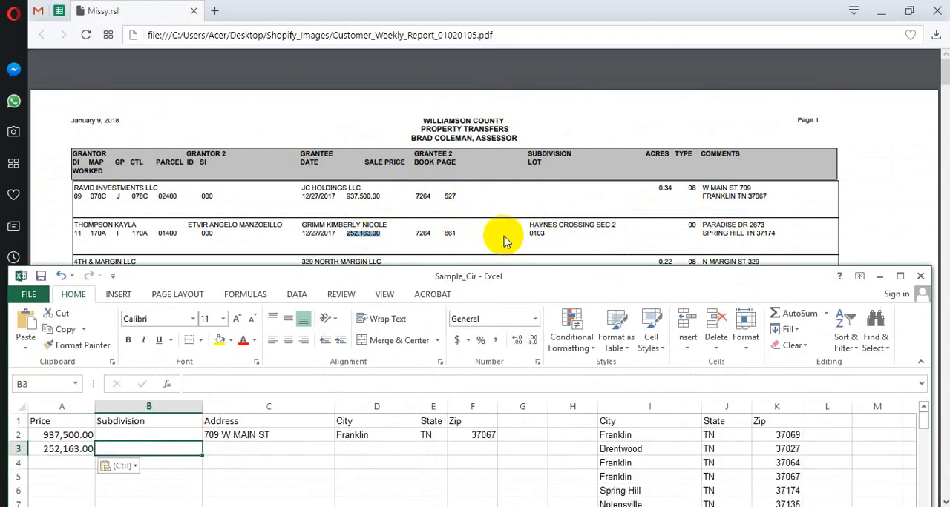
left_click_drag(529, 224, 624, 223)
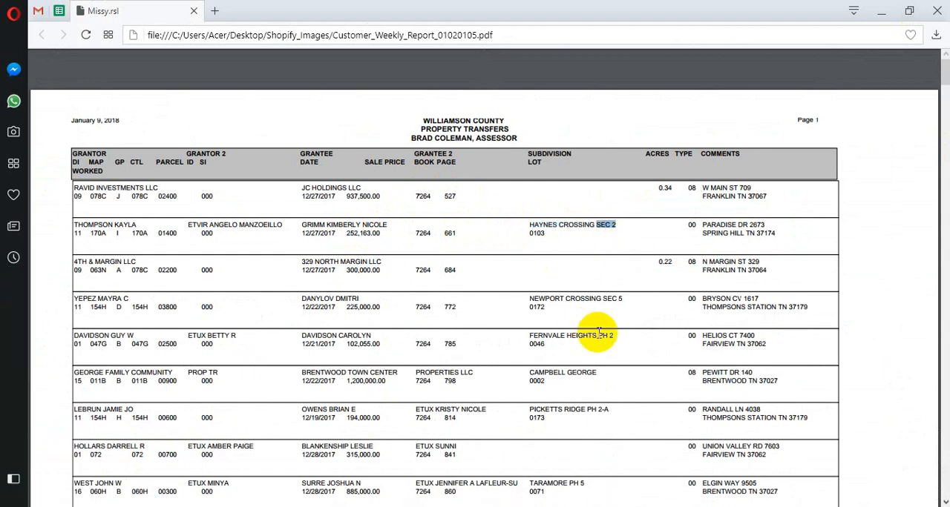
left_click_drag(596, 335, 624, 334)
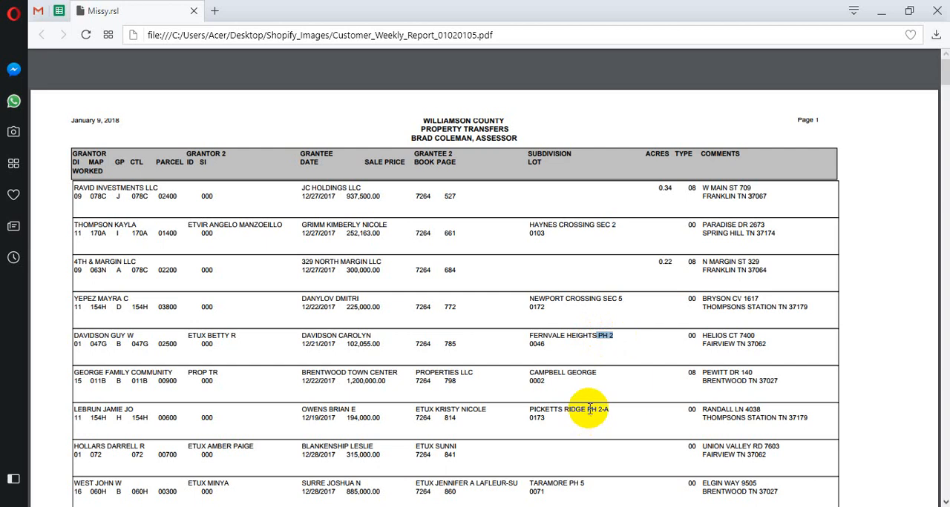
left_click_drag(587, 410, 616, 409)
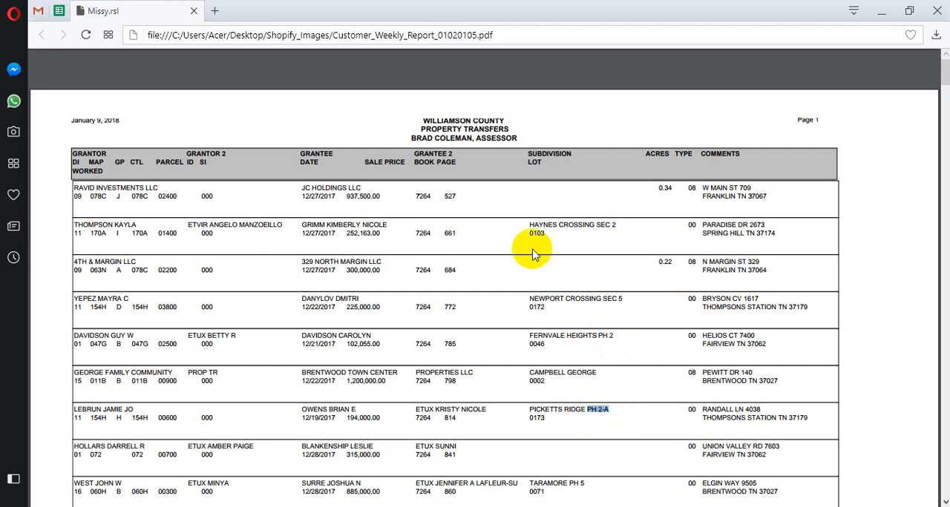
left_click_drag(528, 224, 593, 225)
left_click(506, 506)
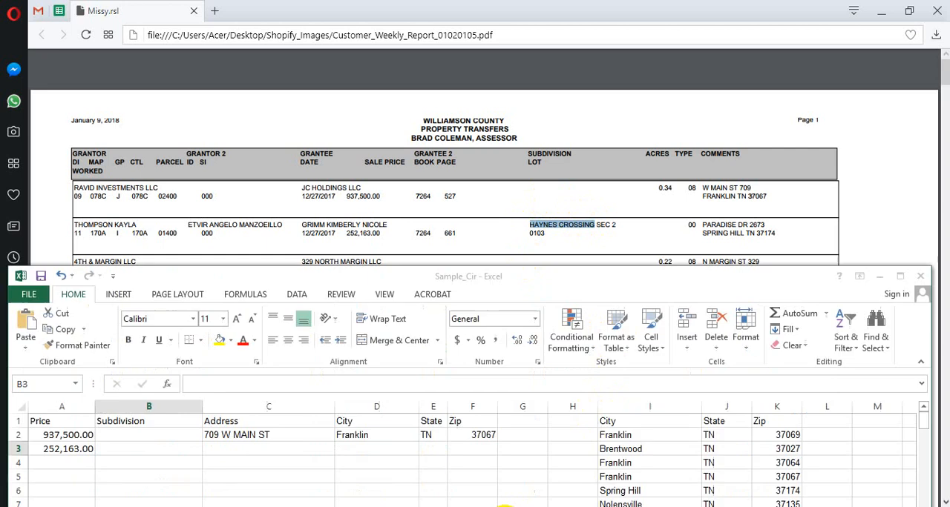
key("ctrl+v")
Enter the second entry's street address in cell C3, putting the house number before the street name copied from the Comments column
left_click(254, 448)
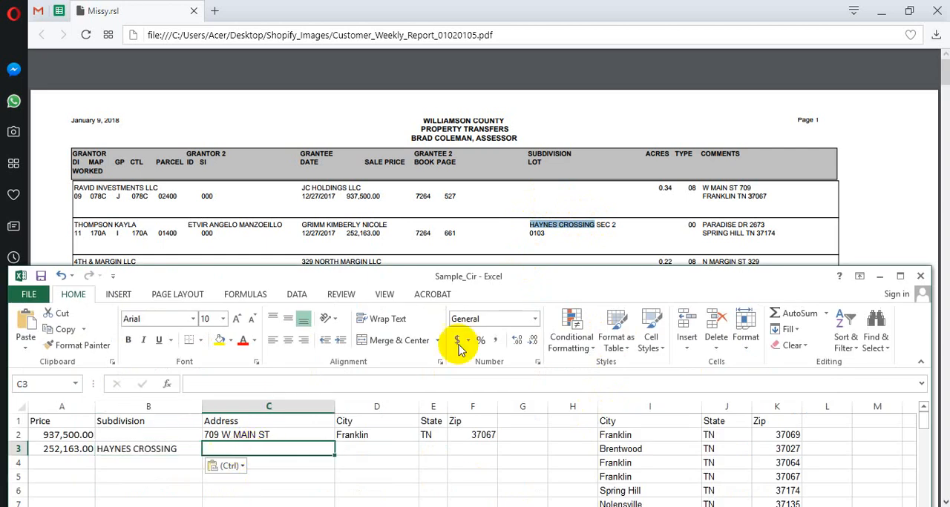
left_click_drag(702, 223, 740, 222)
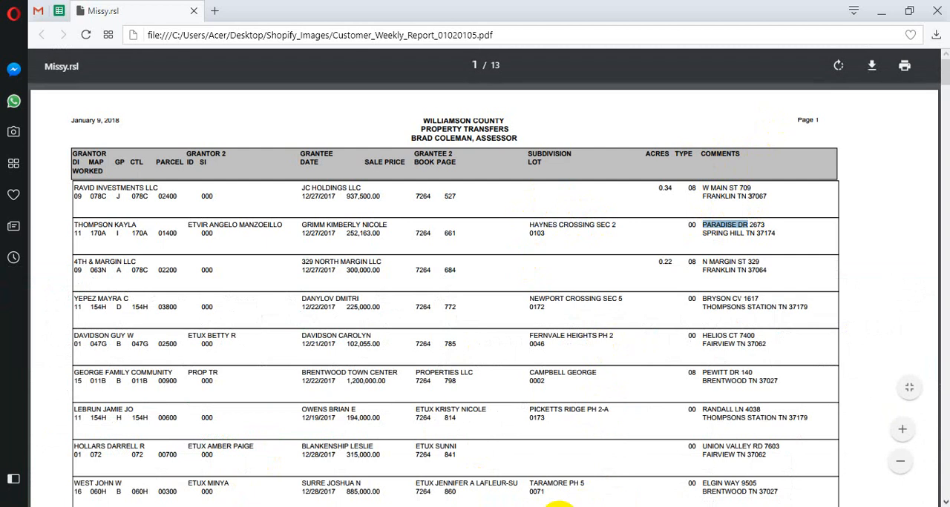
key("alt+Tab")
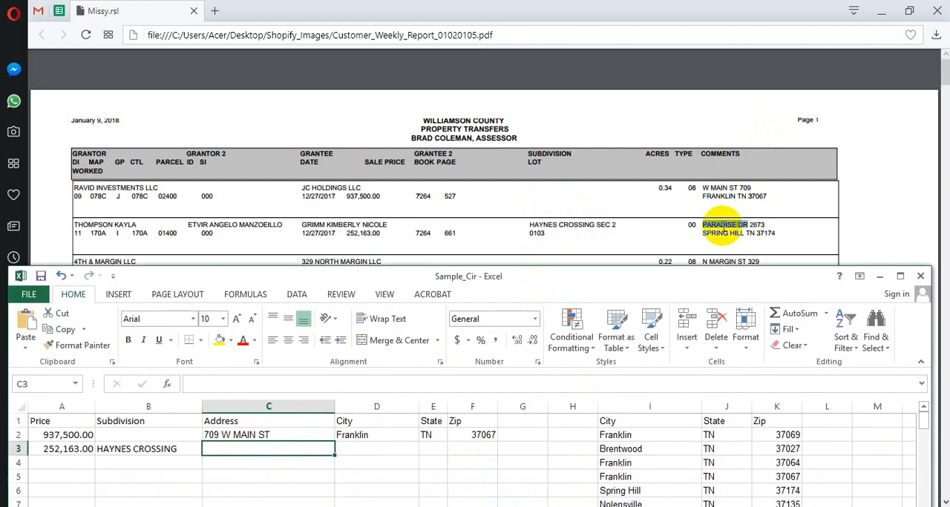
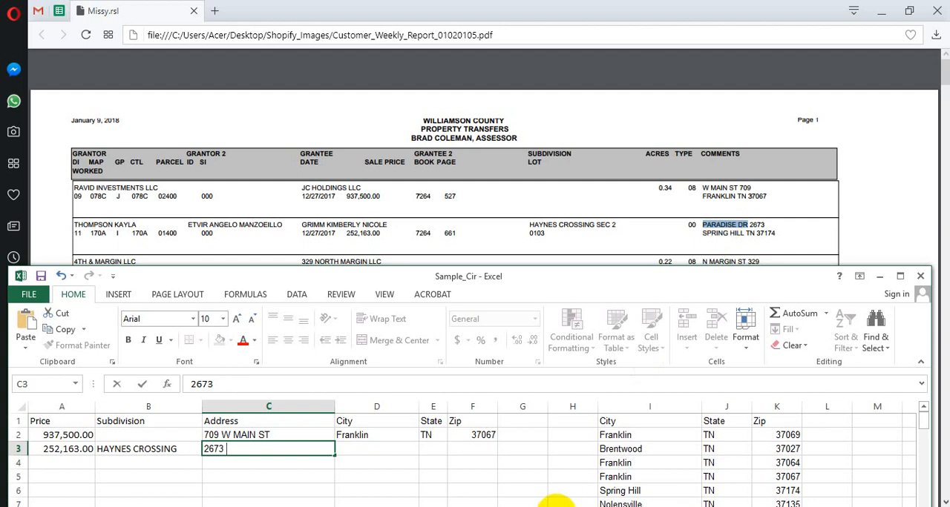
left_click(556, 506)
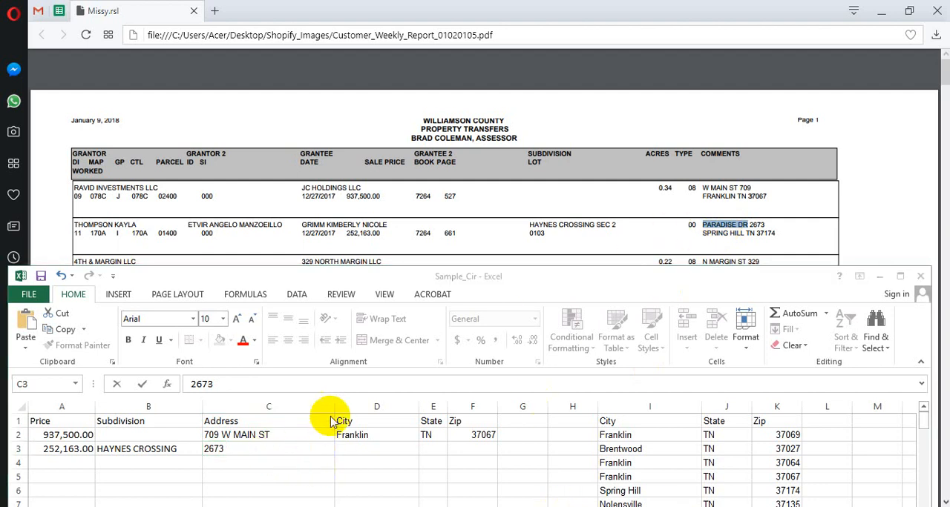
left_click(237, 449)
double_click(237, 449)
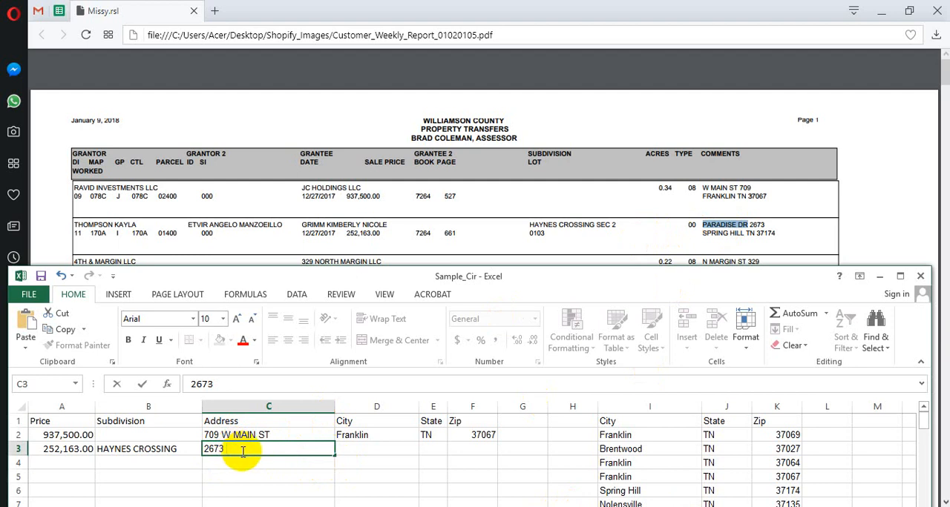
key("ctrl+v")
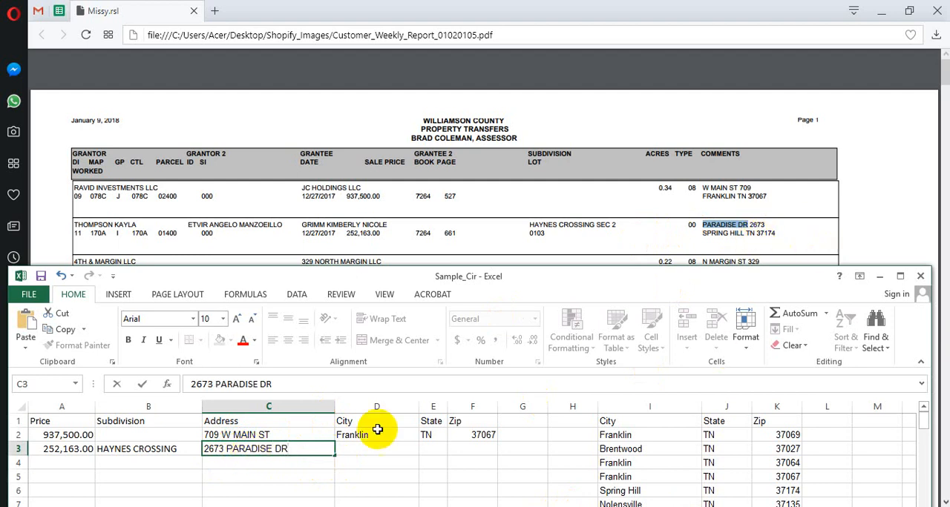
Copy the reference list row Spring Hill, TN, 37174 into the City, State and Zip cells D3 to F3
left_click(361, 448)
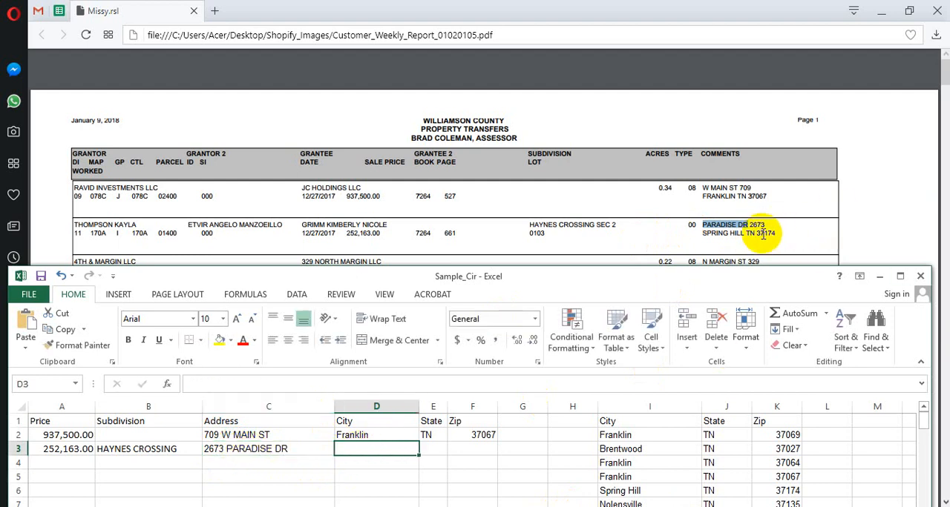
left_click(793, 491)
left_click_drag(786, 490, 634, 489)
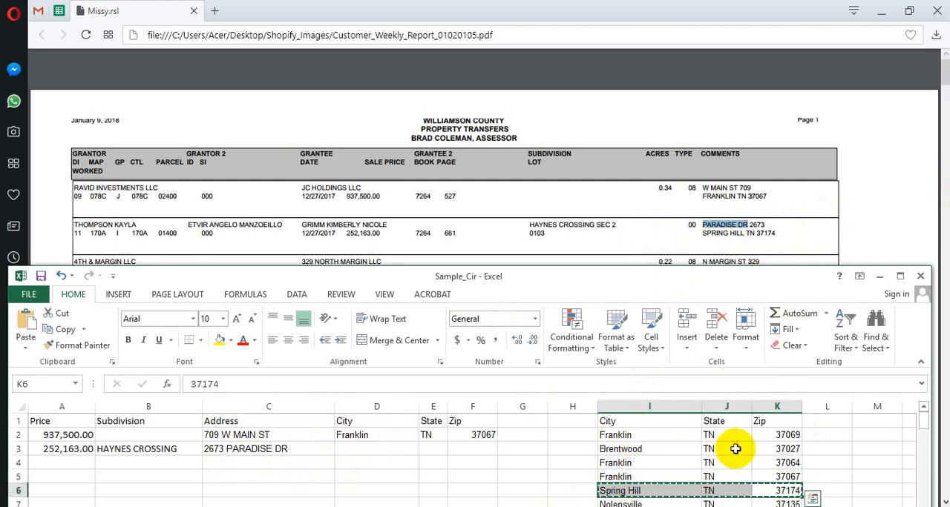
key("ctrl+c")
left_click(364, 449)
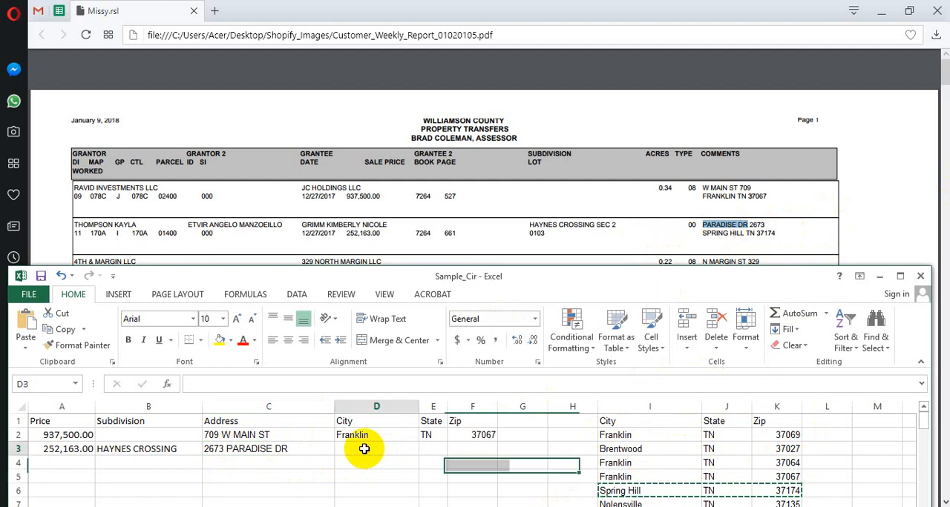
key("ctrl+v")
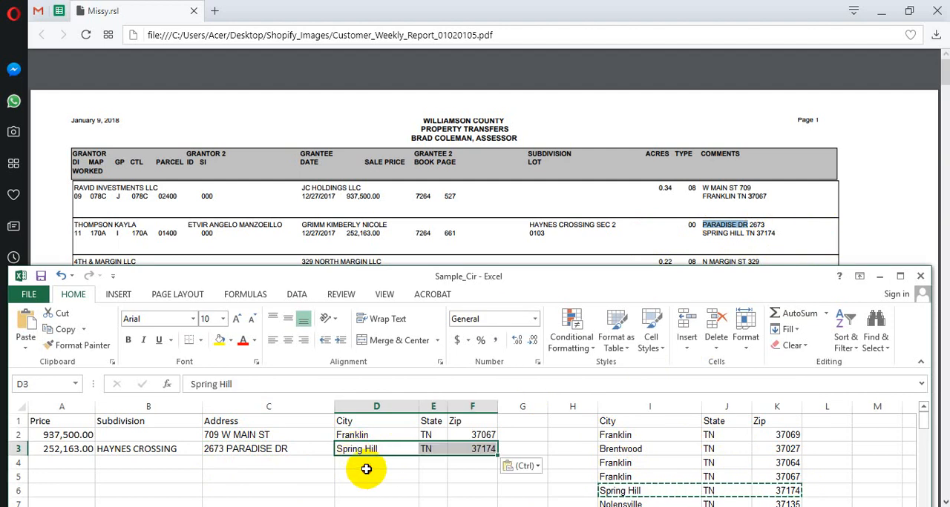
left_click(364, 464)
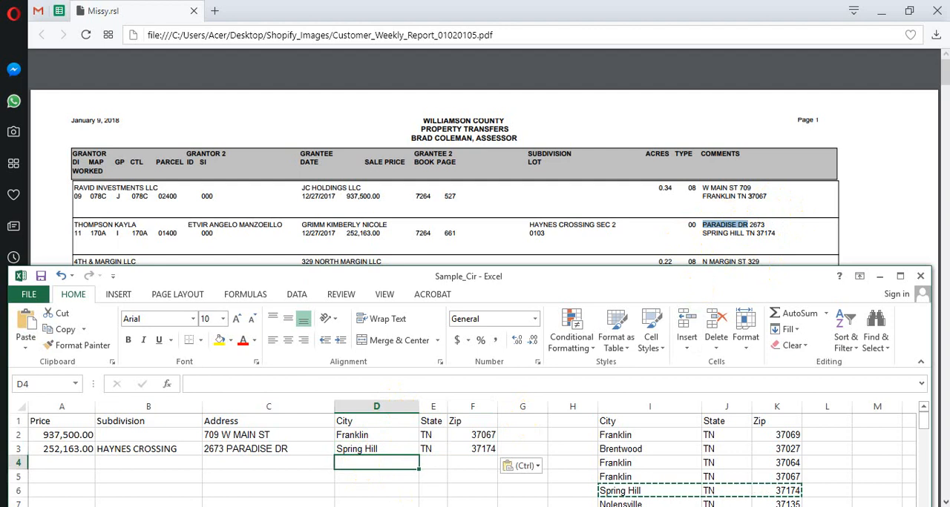
Copy the third entry's sale price, 300,000.00, from the report into cell A4 of the Excel sheet
left_click(393, 506)
scroll(549, 392, "down", 1)
scroll(549, 395, "down", 1)
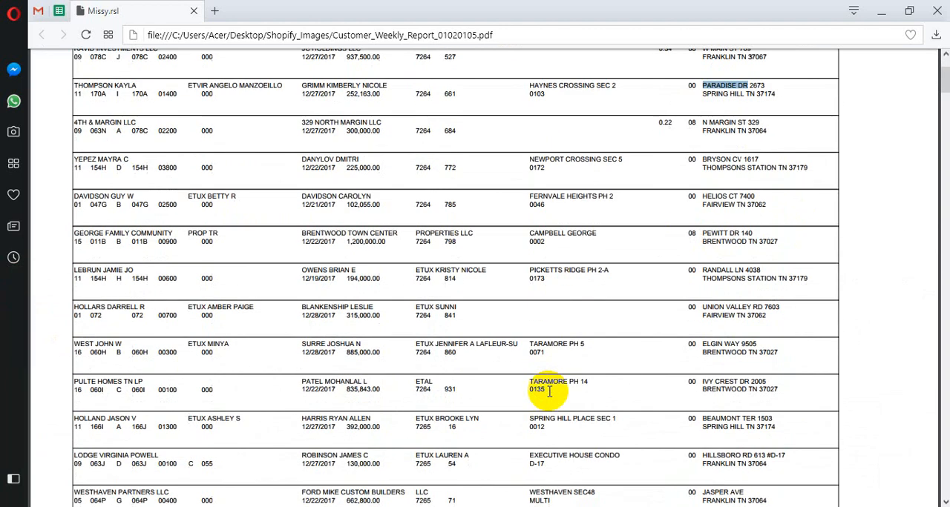
key("alt+Tab")
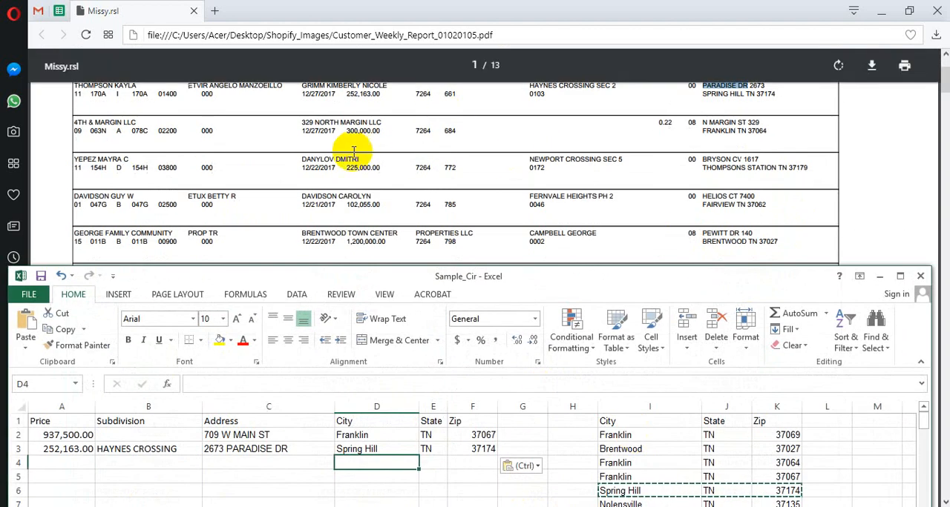
left_click(68, 463)
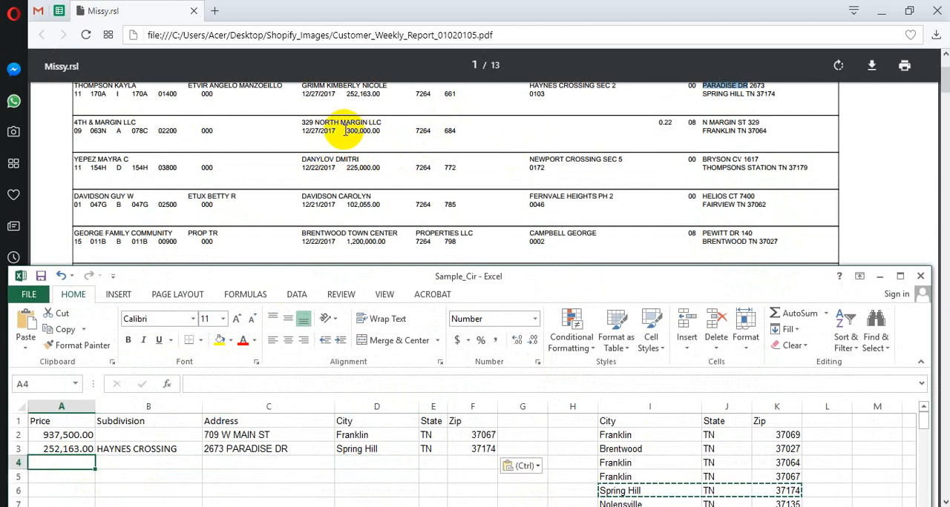
left_click_drag(346, 130, 378, 130)
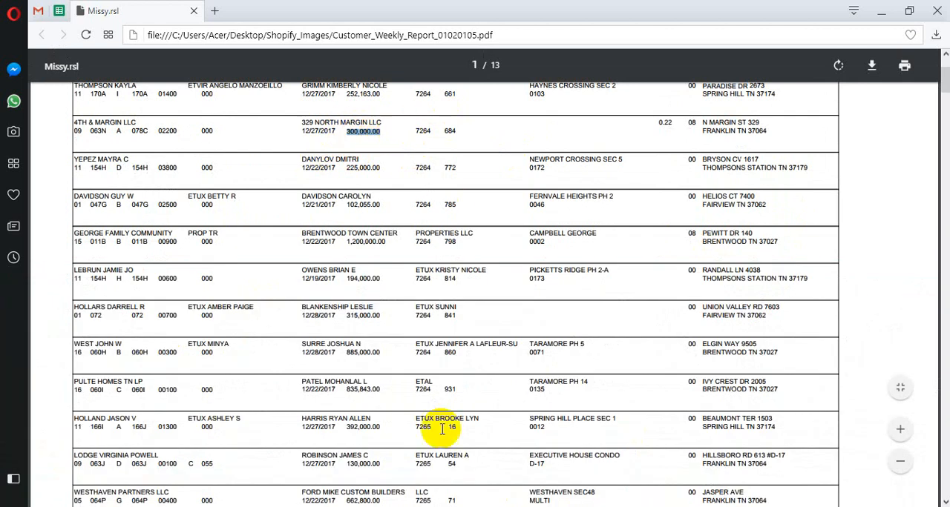
key("alt+Tab")
key("ctrl+v")
Leave the third entry's subdivision blank and enter its street address in cell C4, with the house number before the street name
left_click(159, 462)
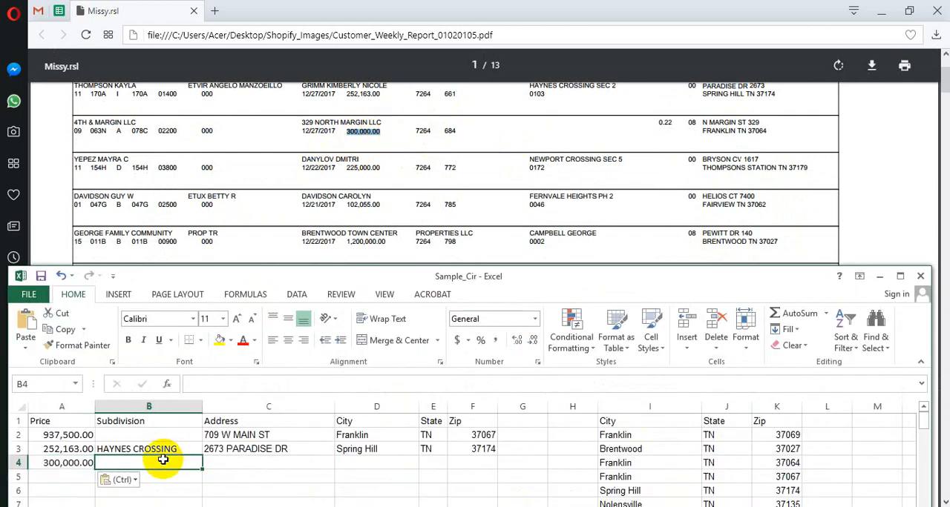
left_click(234, 464)
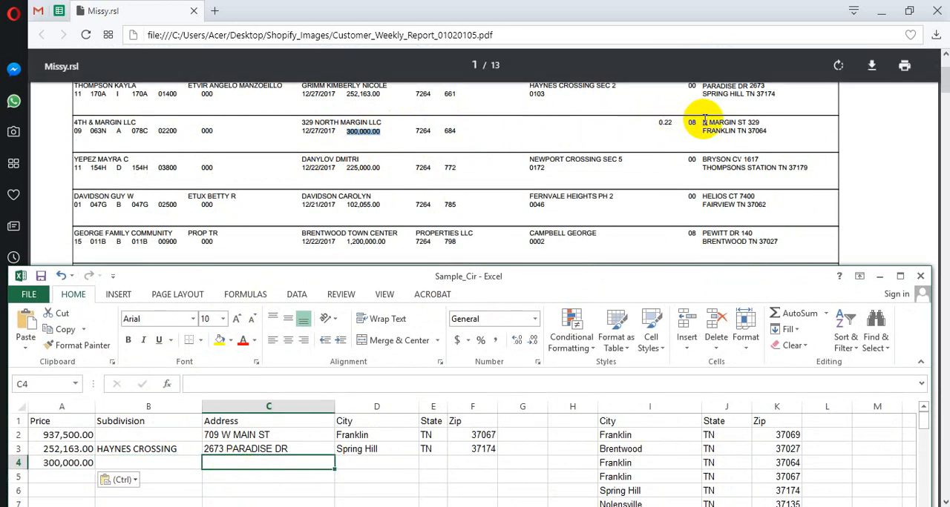
left_click_drag(702, 123, 718, 122)
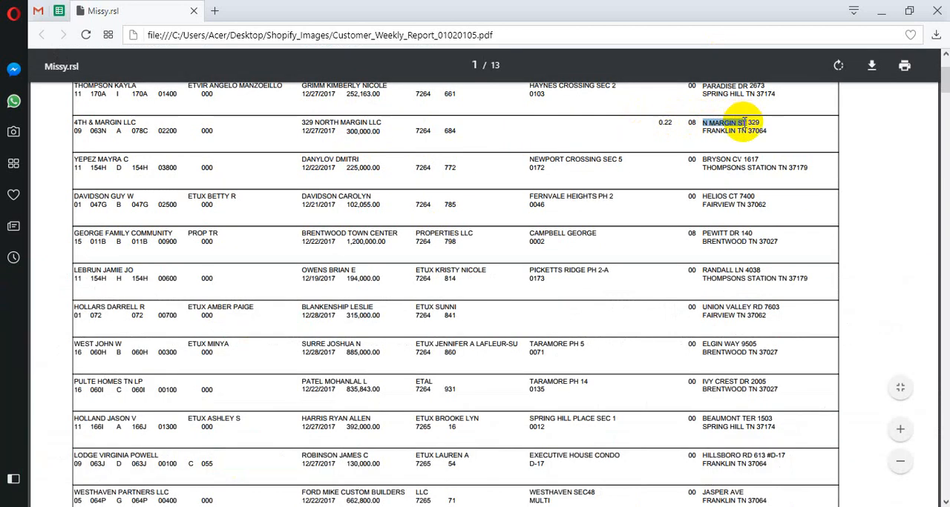
key("alt+Tab")
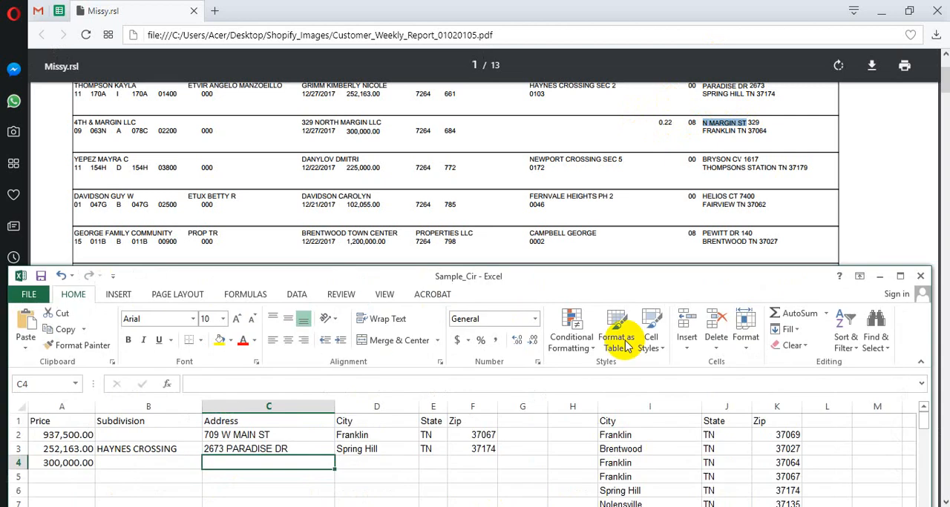
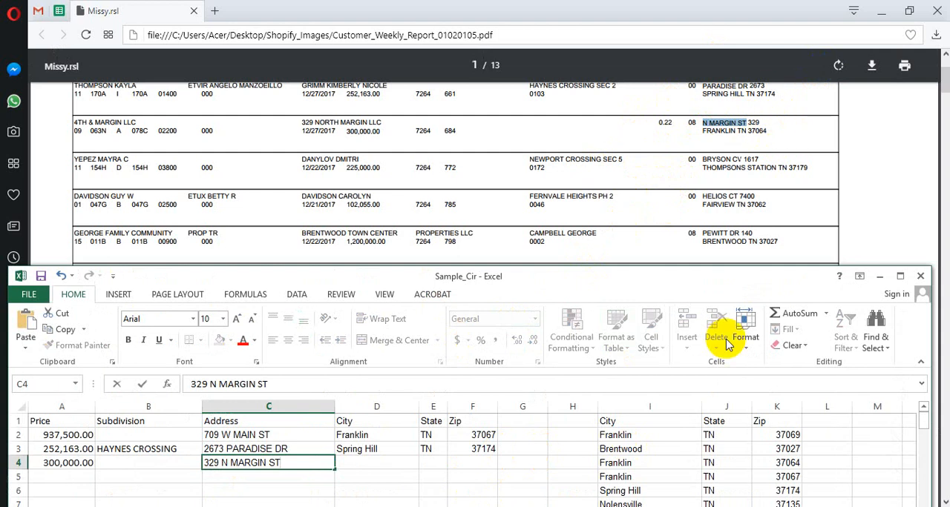
Copy the reference list row Franklin, TN, 37064 into the City, State and Zip cells D4 to F4
left_click(789, 463)
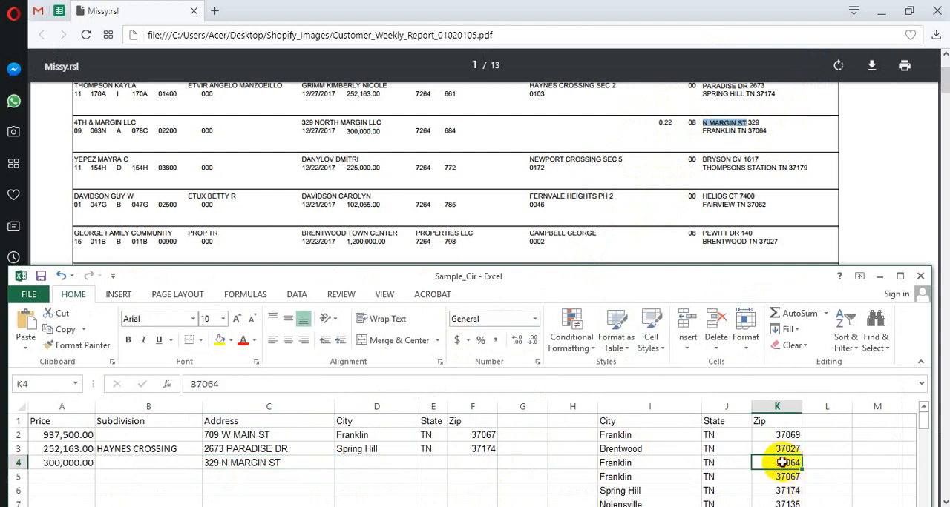
left_click_drag(782, 463, 658, 463)
key("ctrl+c")
left_click(378, 463)
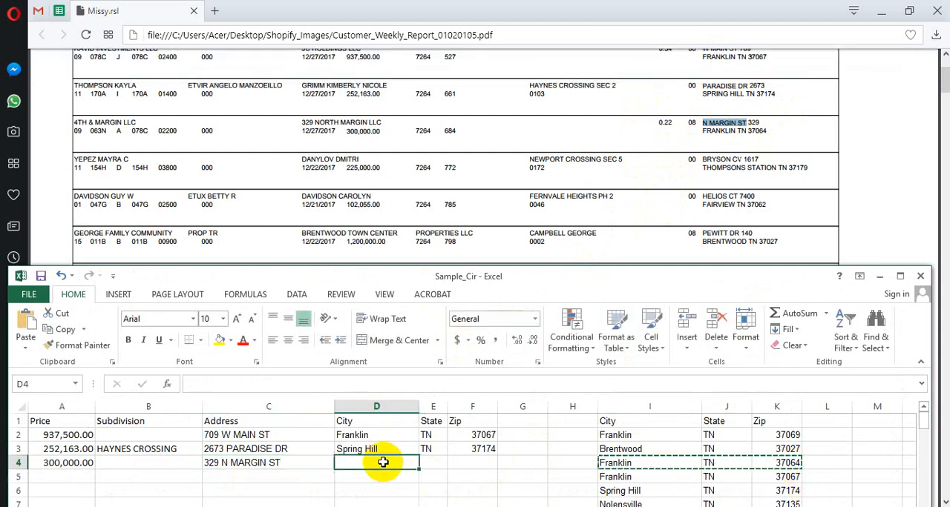
key("ctrl+v")
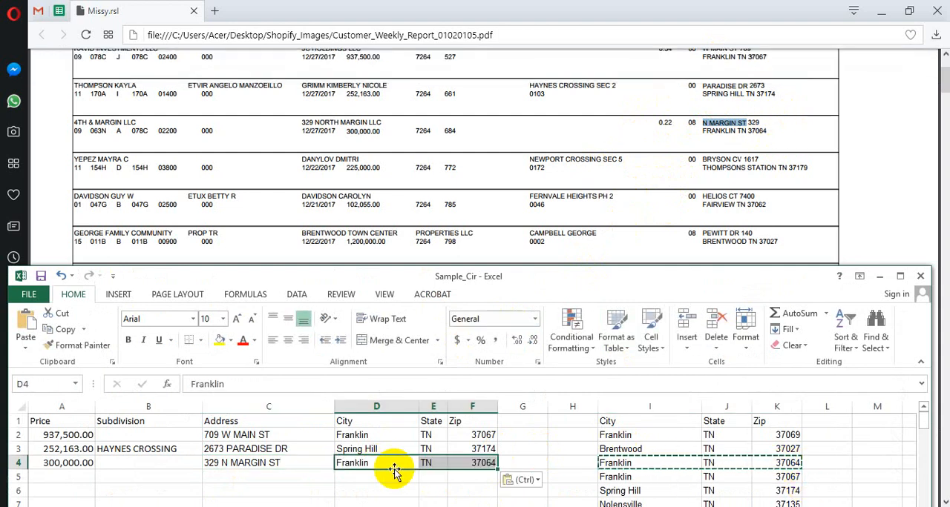
Copy the fourth entry's sale price, 225,000.00, from the report into cell A5 of the Excel sheet
left_click(74, 477)
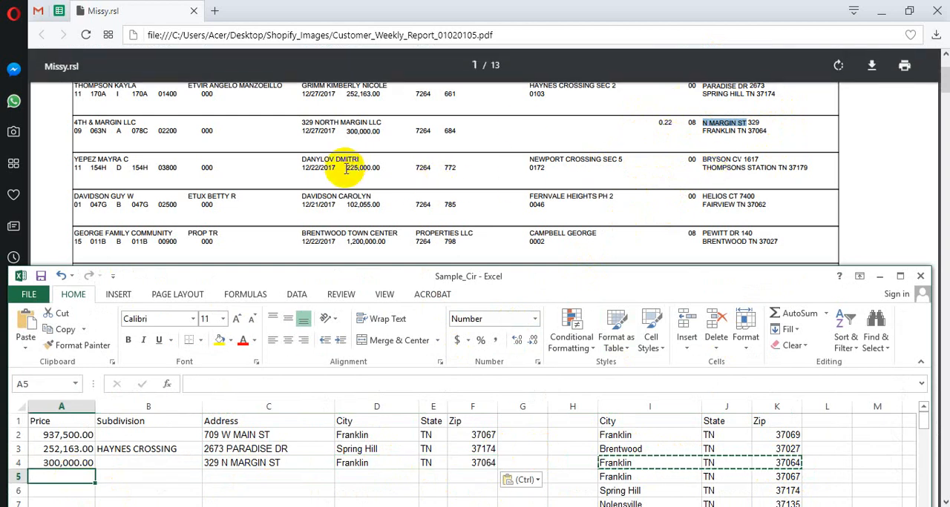
left_click_drag(345, 170, 406, 168)
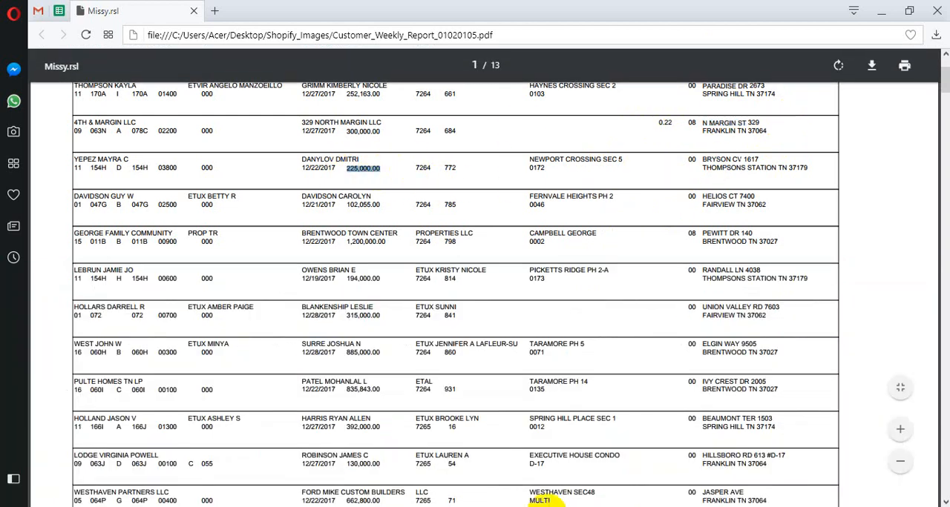
key("alt+Tab")
key("ctrl+v")
Copy the fourth entry's subdivision name NEWPORT CROSSING, without the section number, from the report into cell B5
left_click(195, 479)
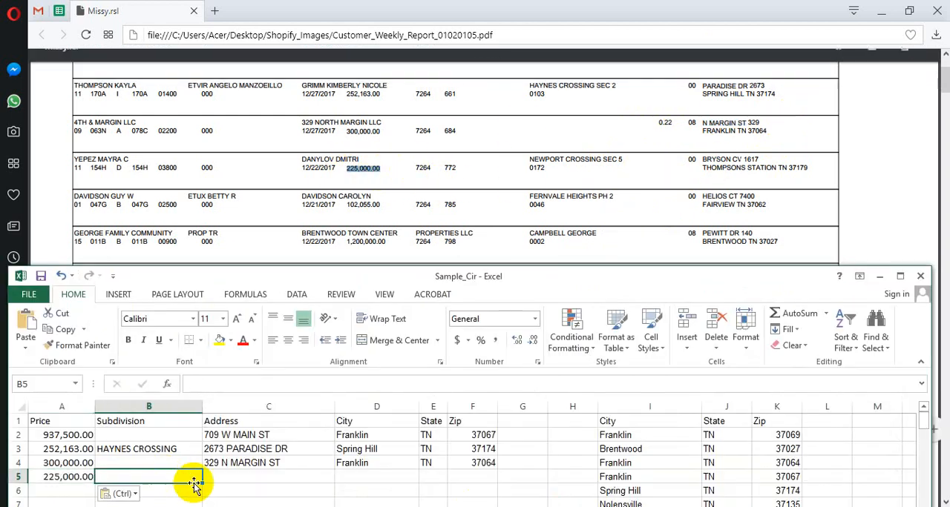
left_click_drag(529, 161, 599, 158)
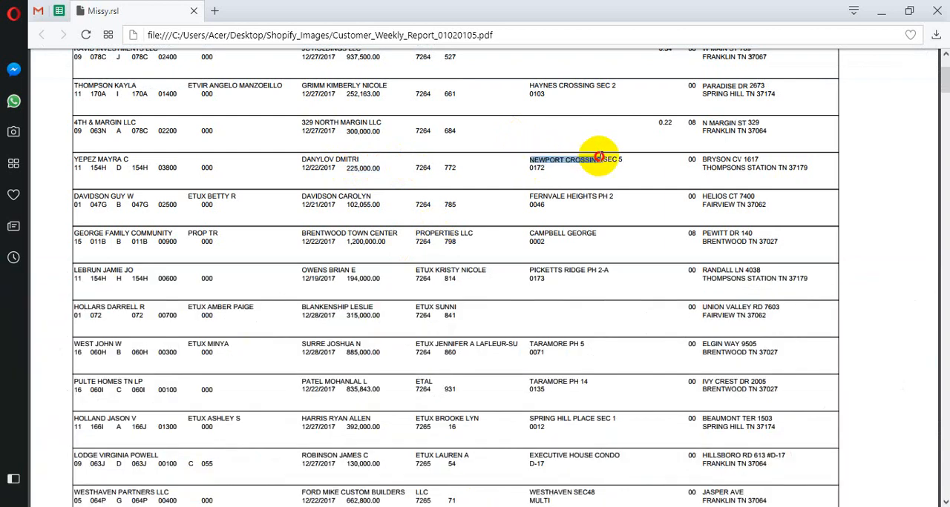
key("ctrl+c")
key("alt+Tab")
key("ctrl+v")
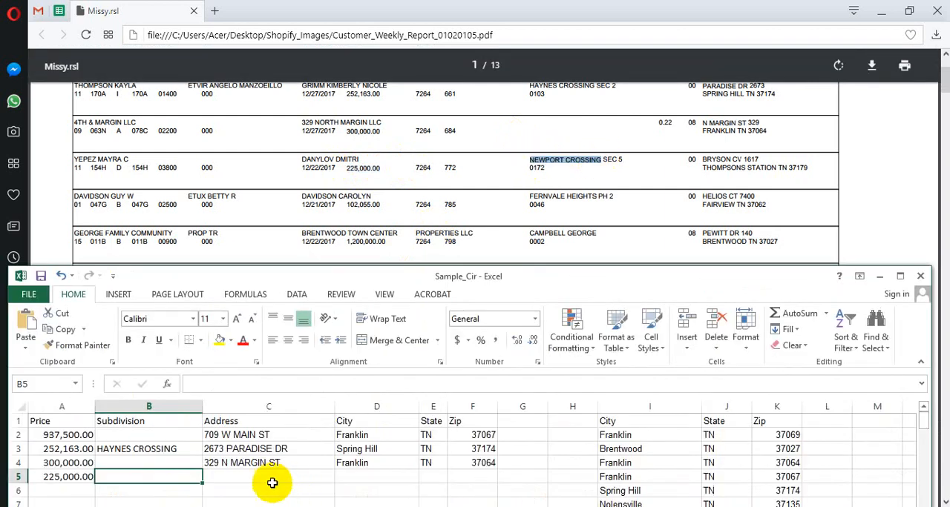
Enter the fourth entry's street address from the report in cell C5, with the house number before the street name
left_click(287, 477)
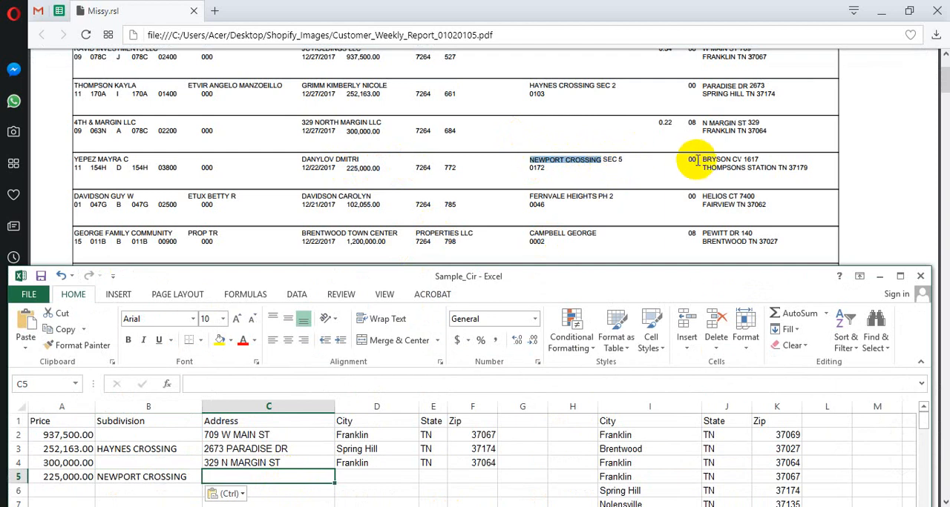
left_click_drag(704, 159, 729, 156)
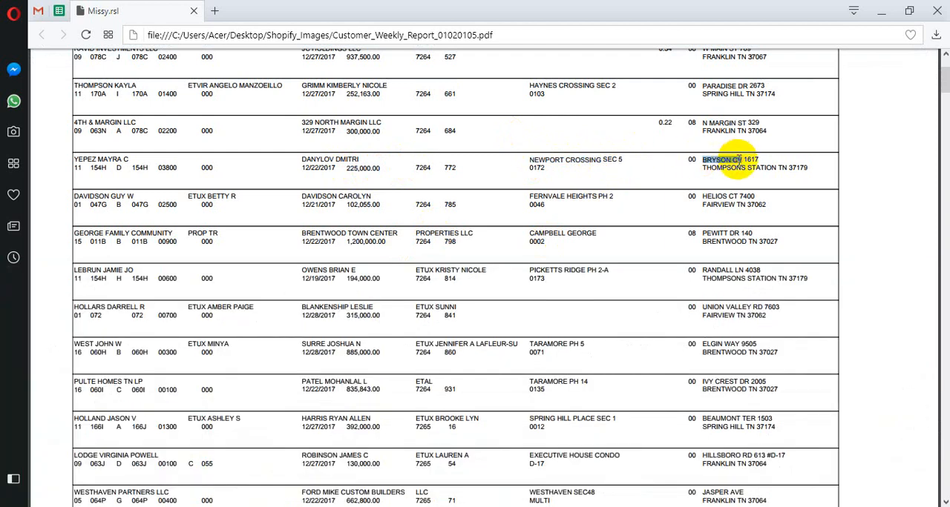
key("alt+Tab")
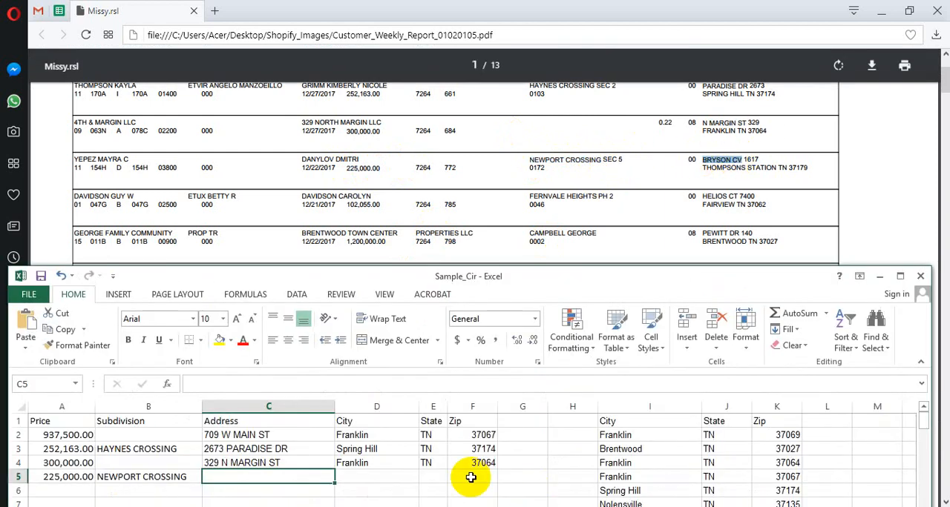
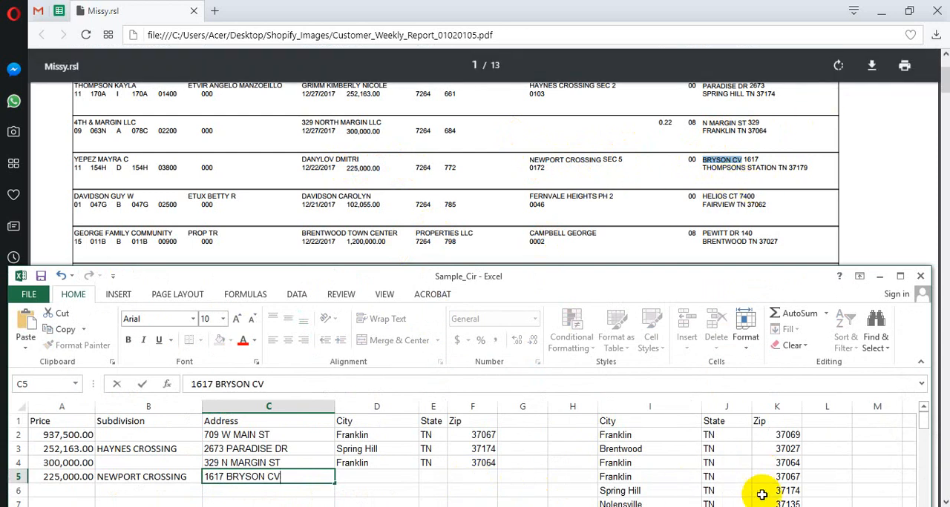
Copy the reference list row Thompsons Station, TN, 37179 into the City, State and Zip cells D5 to F5
left_click(777, 463)
scroll(782, 482, "down", 1)
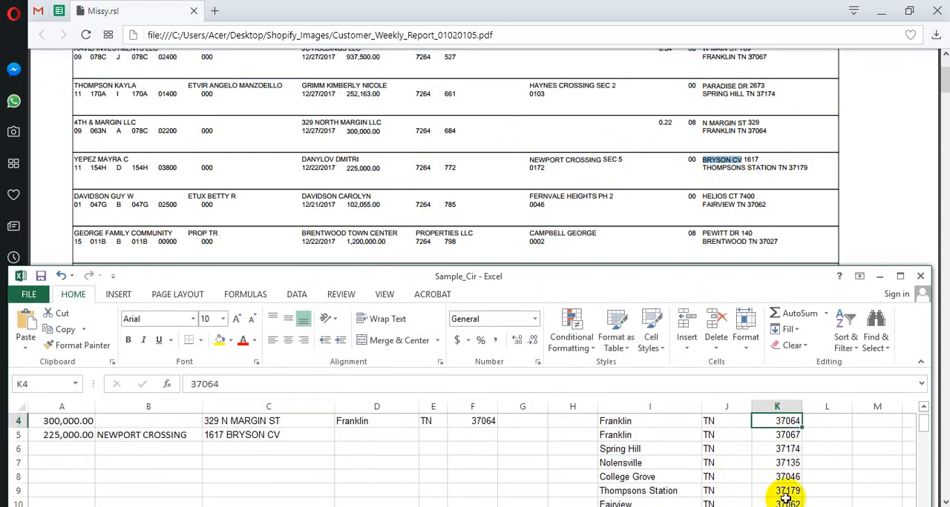
left_click(788, 492)
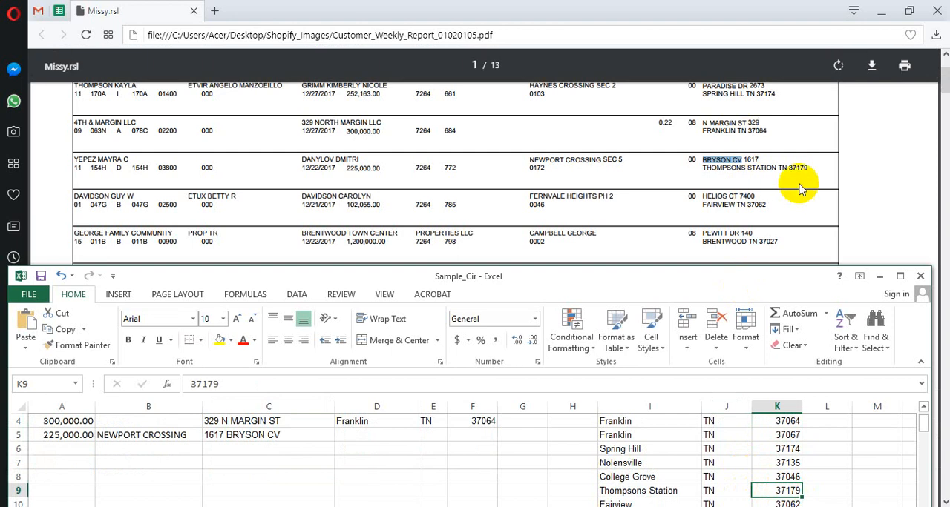
left_click_drag(772, 491, 656, 492)
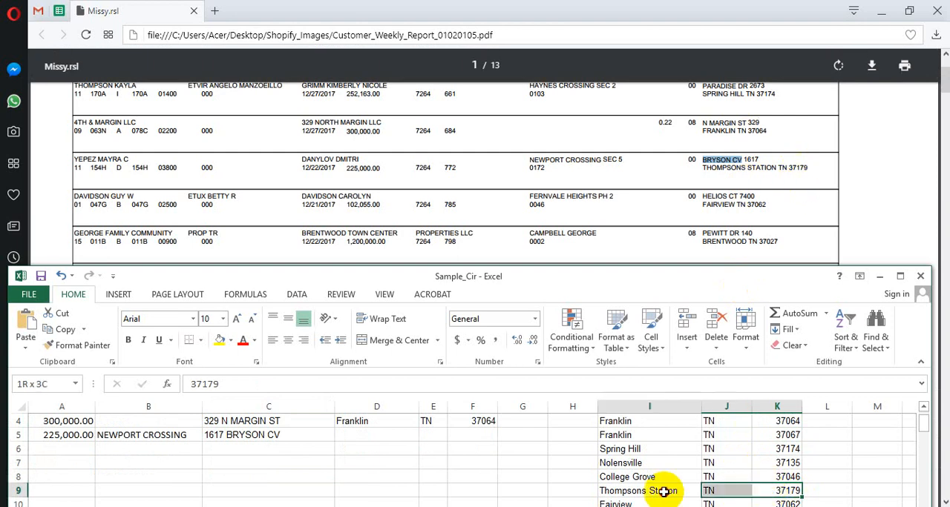
key("ctrl+c")
left_click(403, 437)
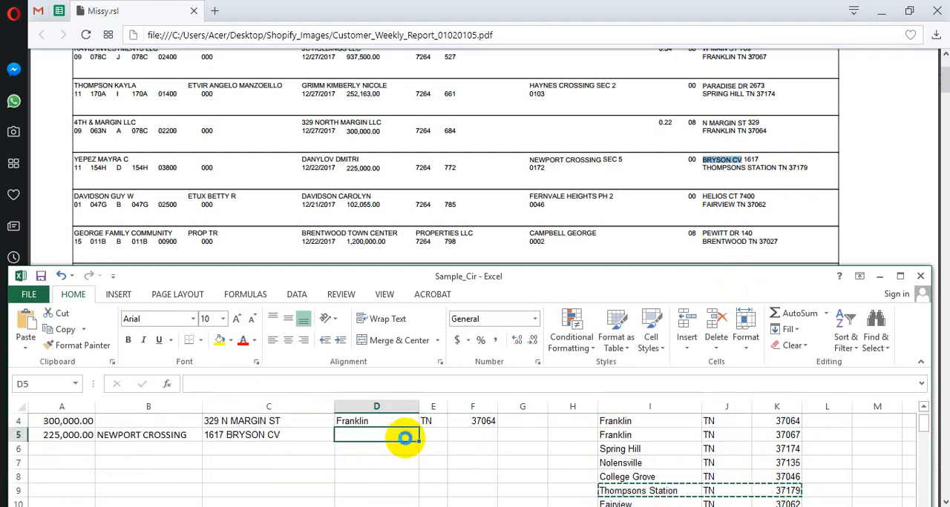
key("ctrl+v")
Save the Sample_Cir workbook and maximize its window
left_click(63, 449)
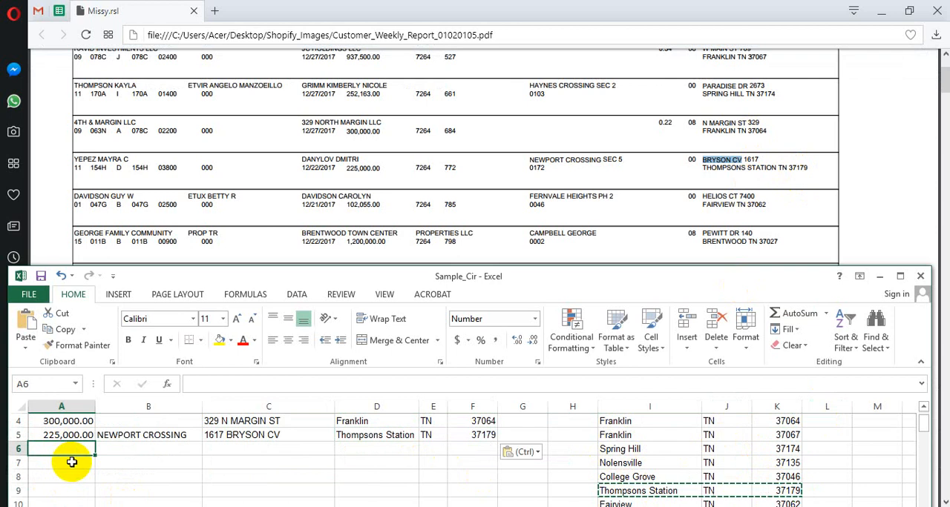
scroll(71, 438, "up", 1)
left_click(40, 276)
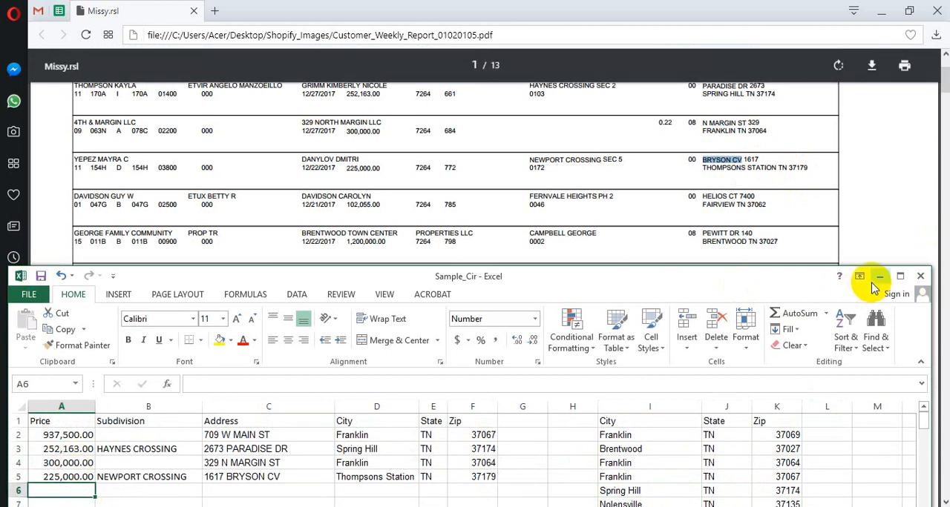
left_click(900, 279)
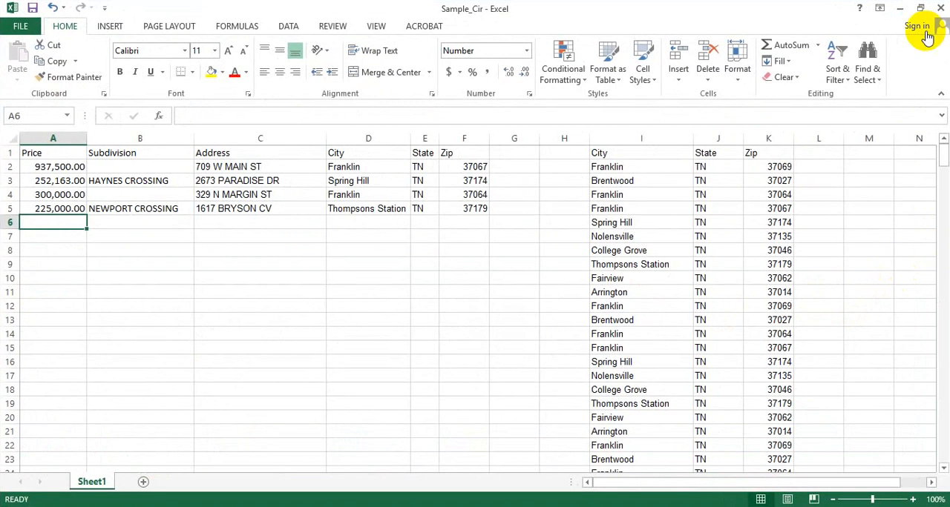
left_click(901, 10)
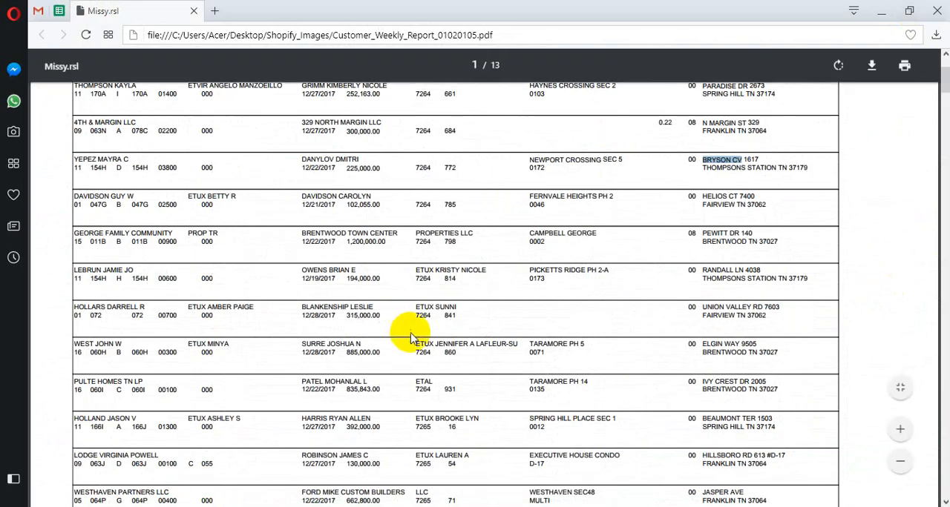
scroll(403, 371, "up", 1)
scroll(445, 223, "down", 1)
scroll(364, 266, "down", 2)
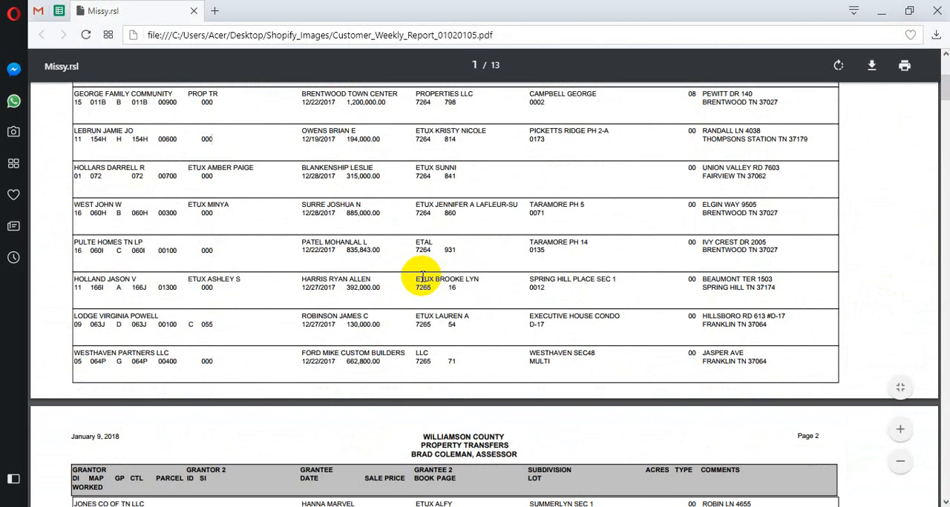
scroll(371, 222, "up", 2)
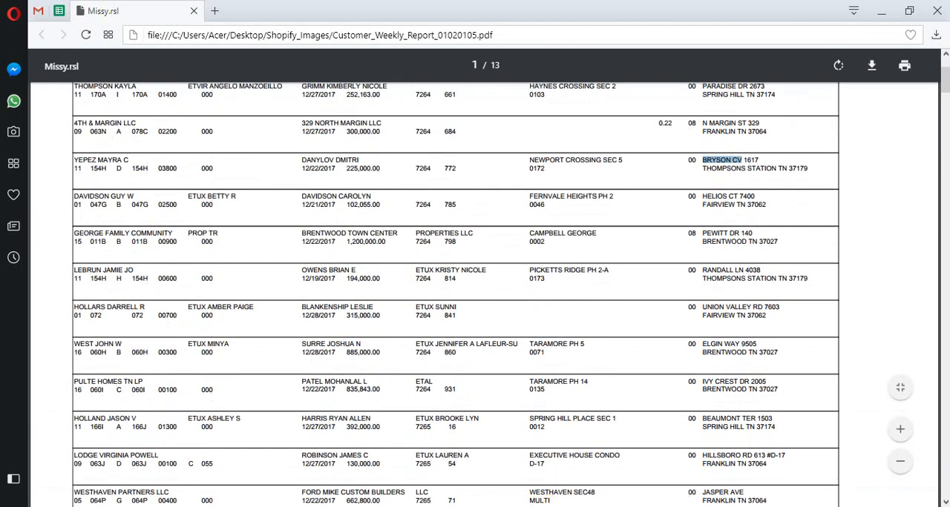
key("alt+Tab")
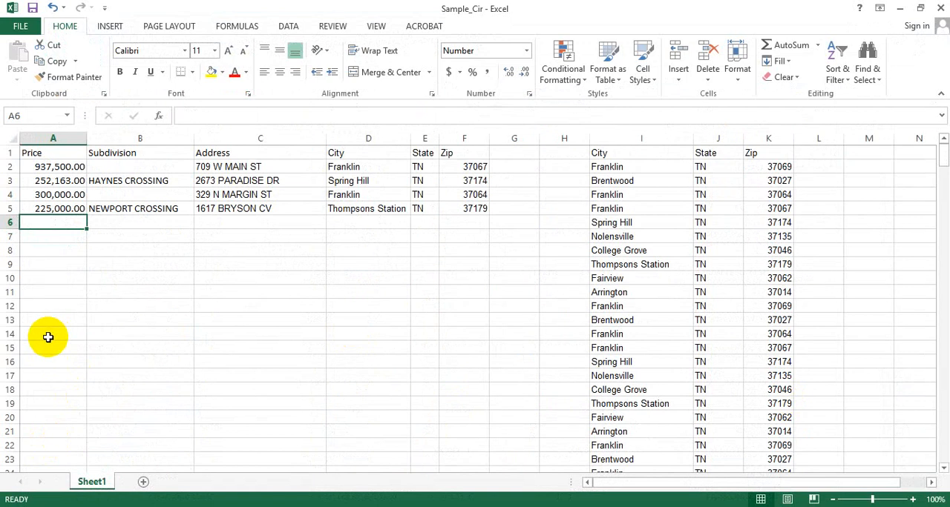
left_click(47, 338)
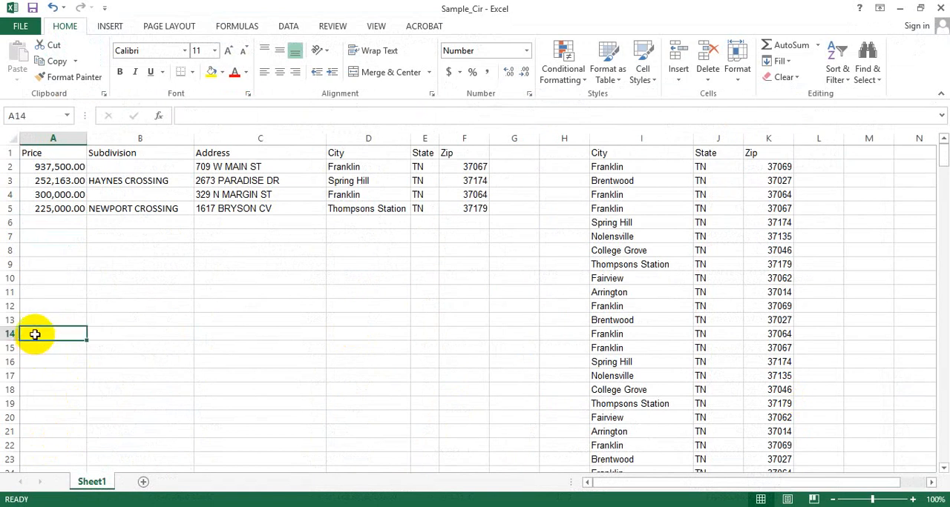
left_click_drag(6, 334, 8, 174)
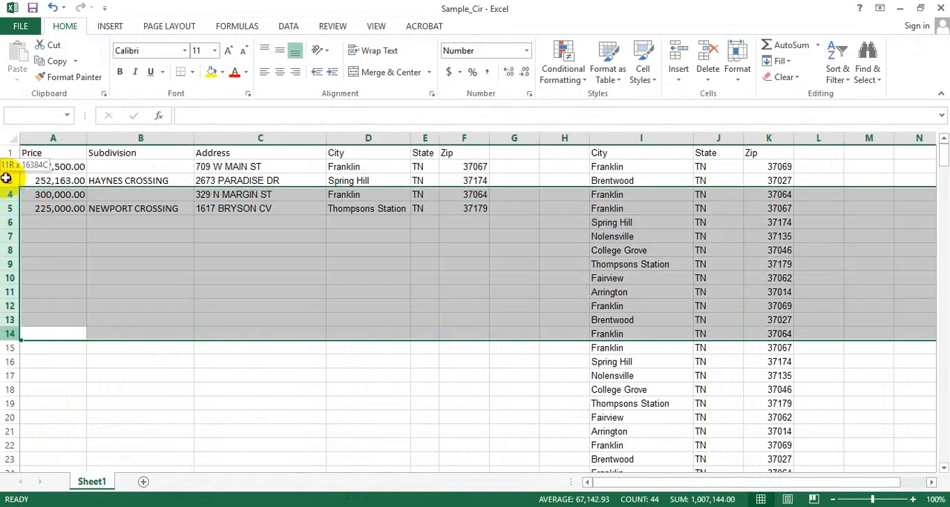
left_click(45, 152)
left_click(6, 152)
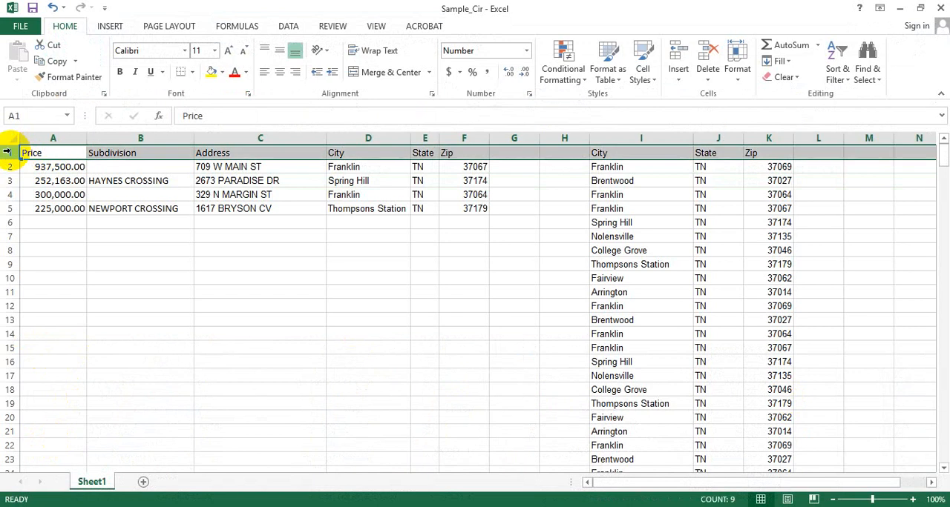
left_click(5, 166)
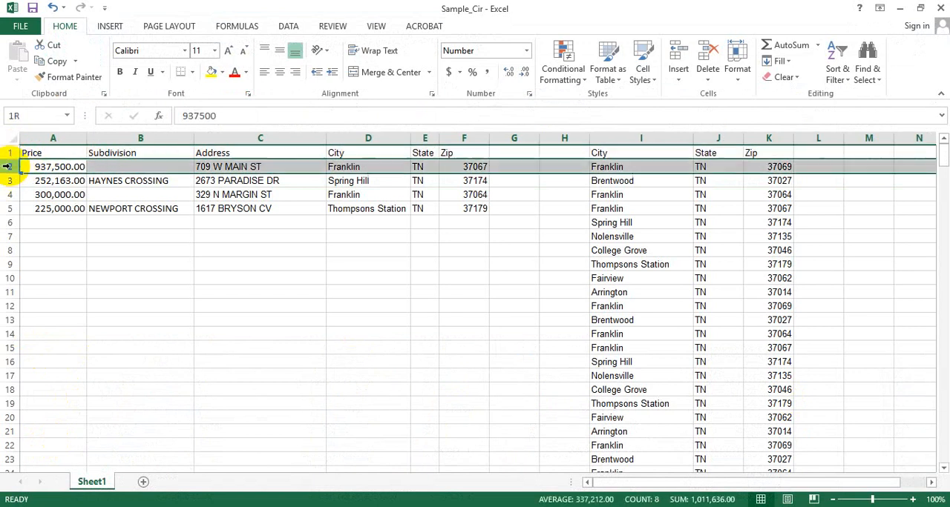
left_click(38, 333)
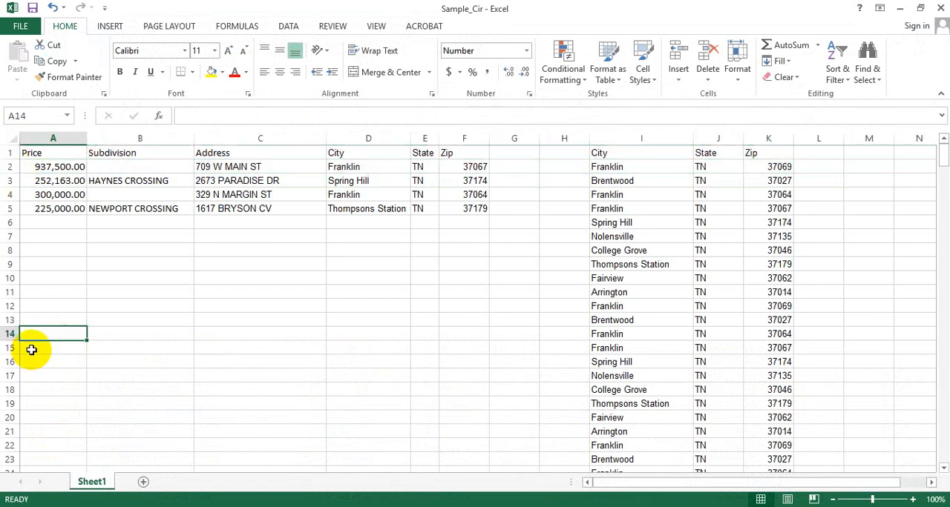